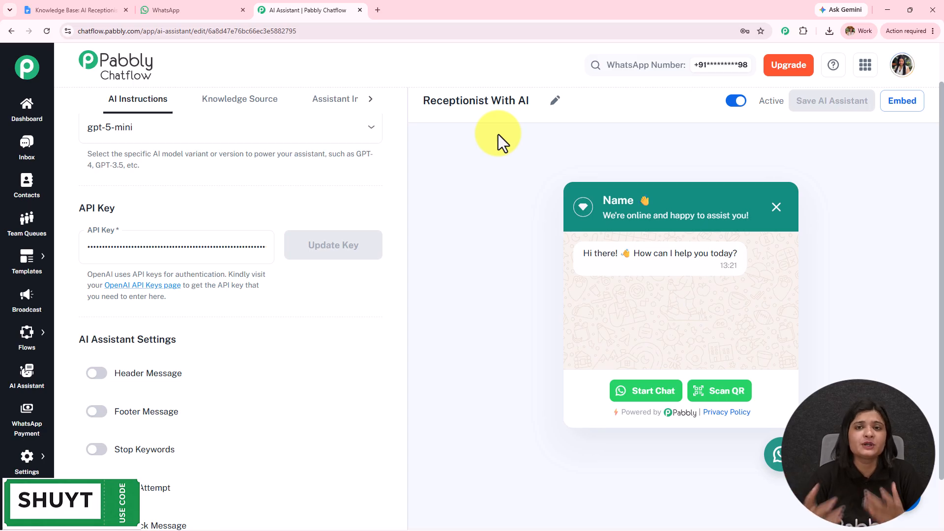
Switch to WhatsApp, send "Do you provide home physiotherapy?" to the Chatflow Chatbot, and highlight the first line of its reply.
click(182, 10)
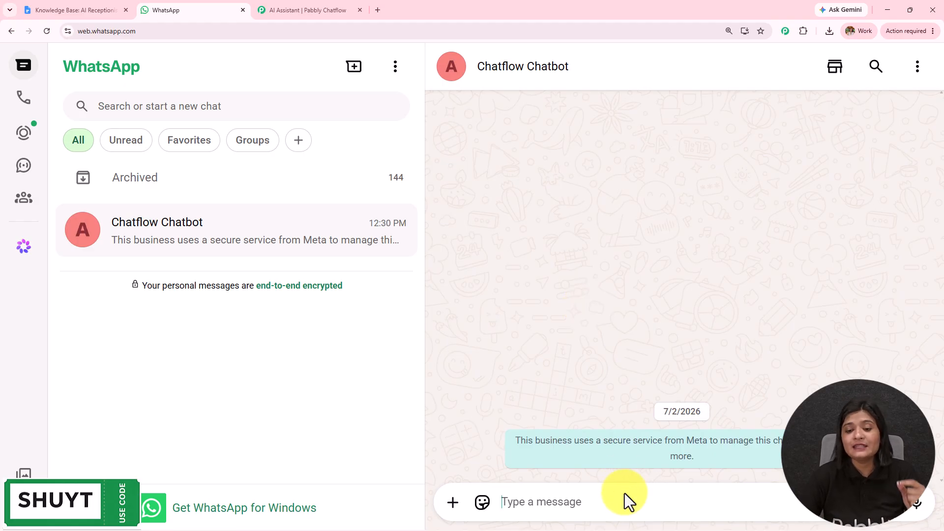
text(Do you provide home physiotherapy?)
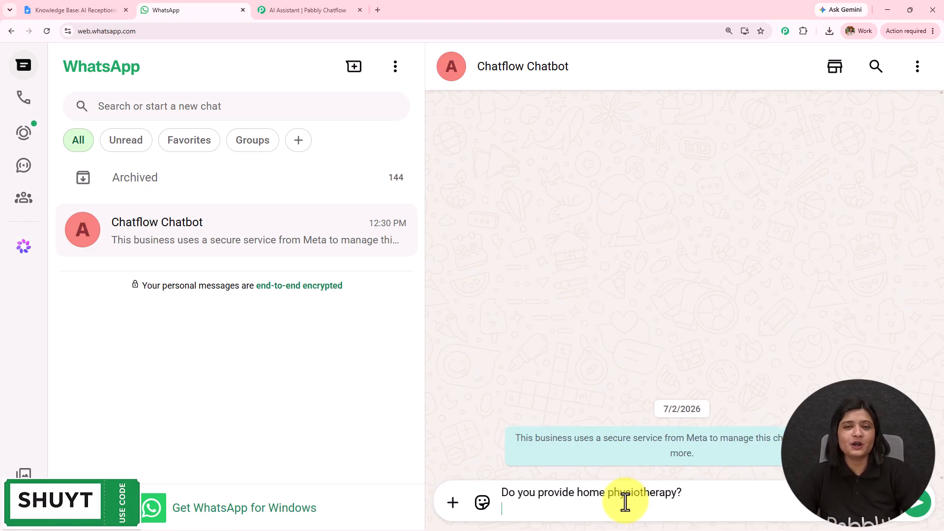
drag(695, 502, 457, 509)
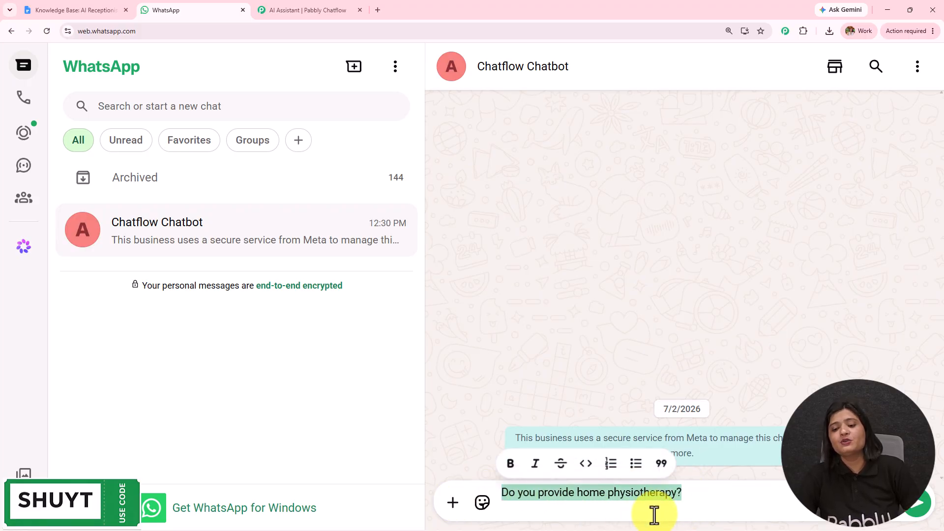
key(Return)
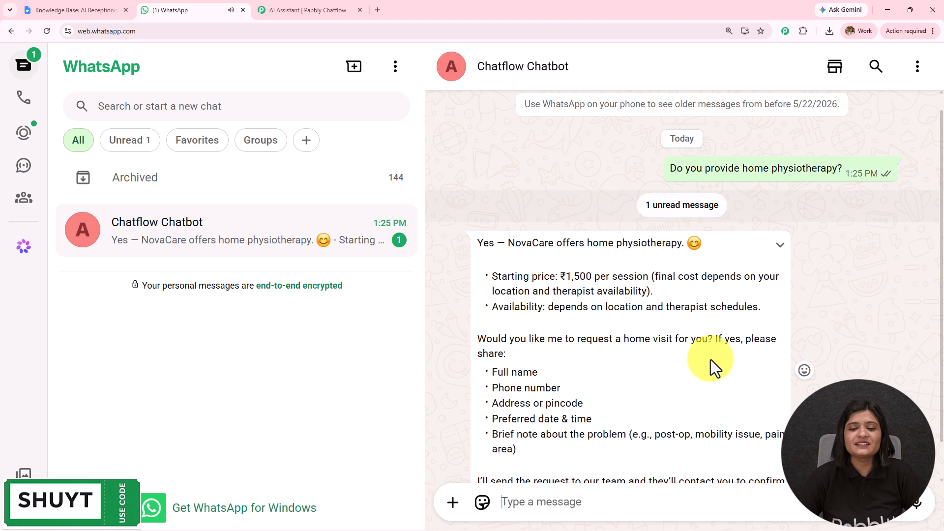
triple_click(558, 241)
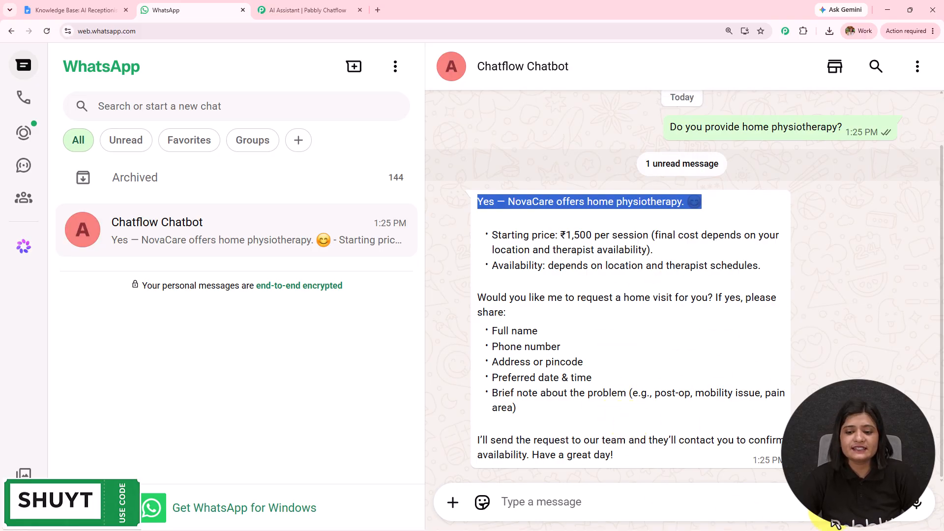
Send the chatbot "Do you provide emergency treatment?" and highlight the first paragraph of its reply.
click(690, 500)
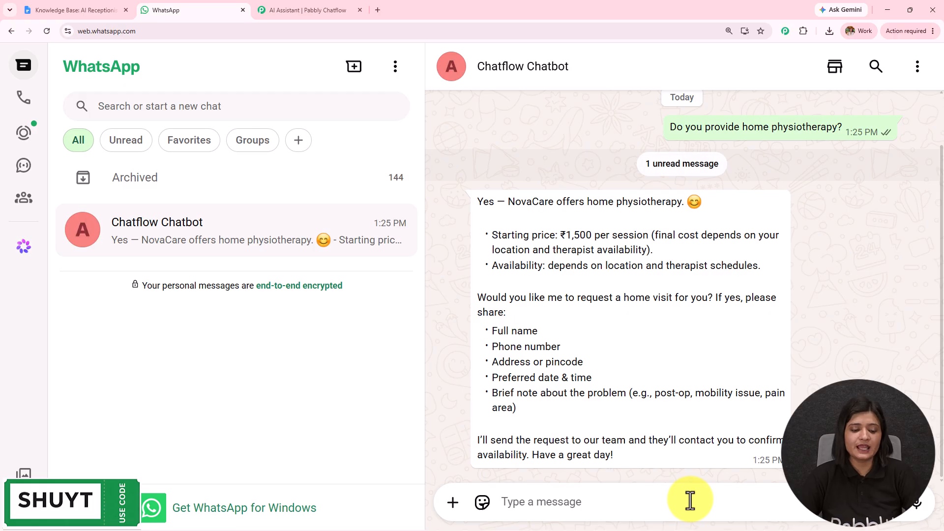
text(Do you provide emergency treatment?)
drag(712, 490, 417, 502)
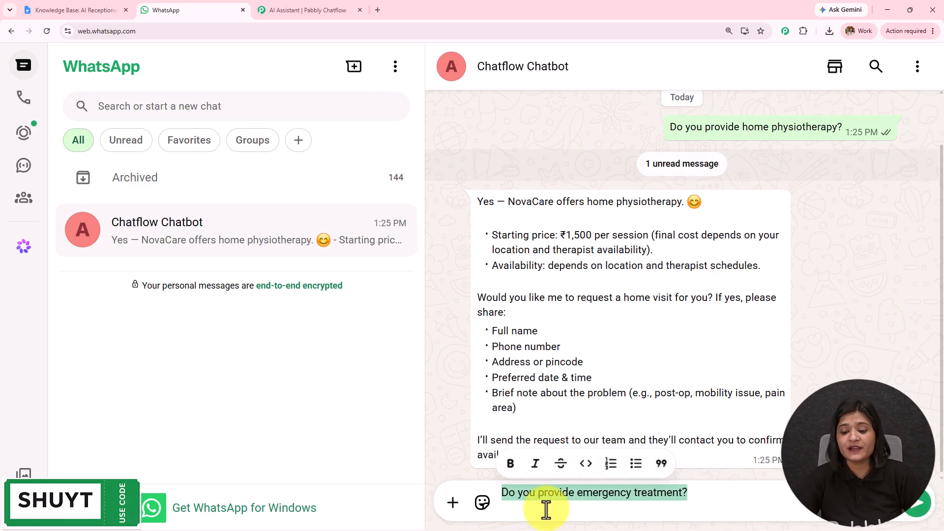
key(Return)
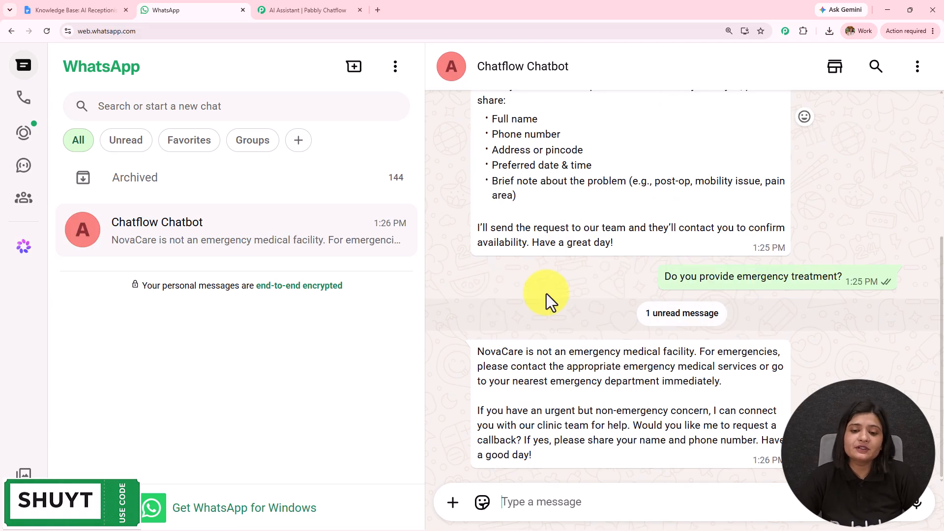
drag(479, 353, 735, 381)
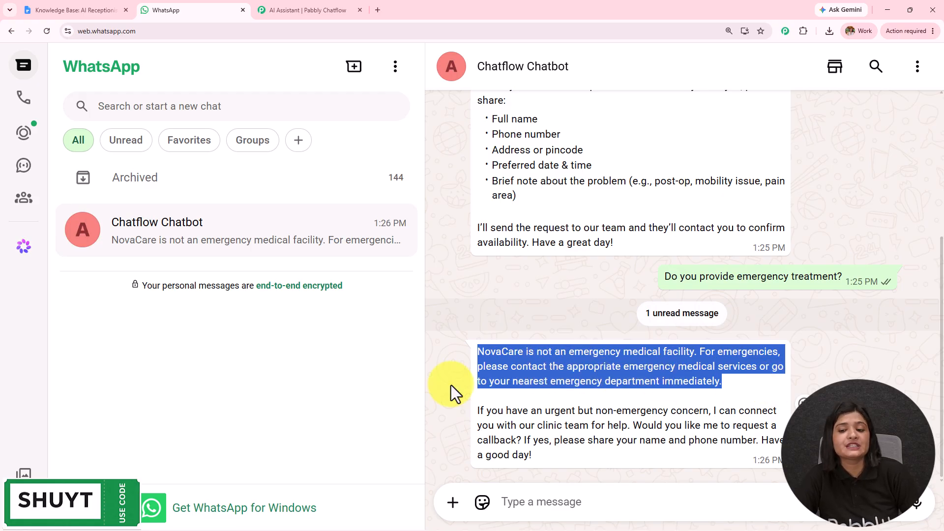
Send the chatbot the message "I can't come tomorrow. Can I change my appointment?".
click(553, 504)
text(I can't come tomorrow. Can I change my appointment?)
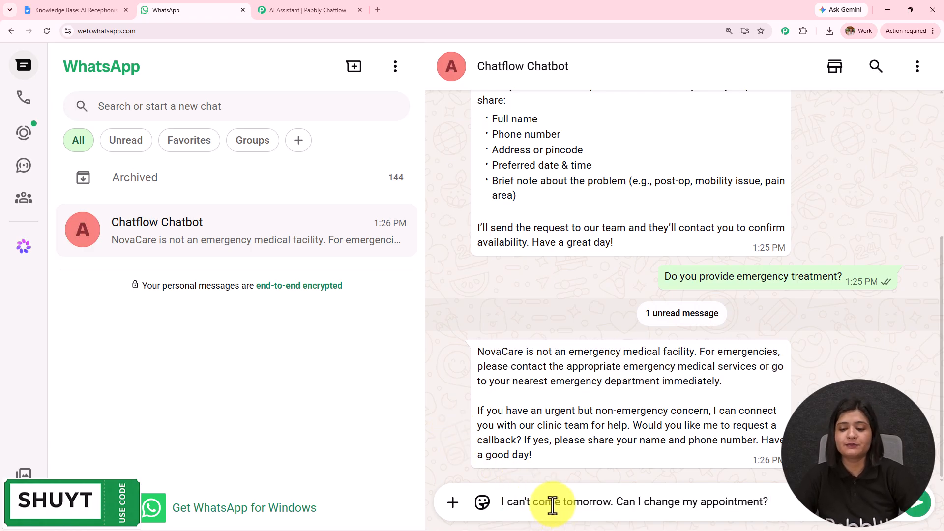
drag(769, 502, 489, 508)
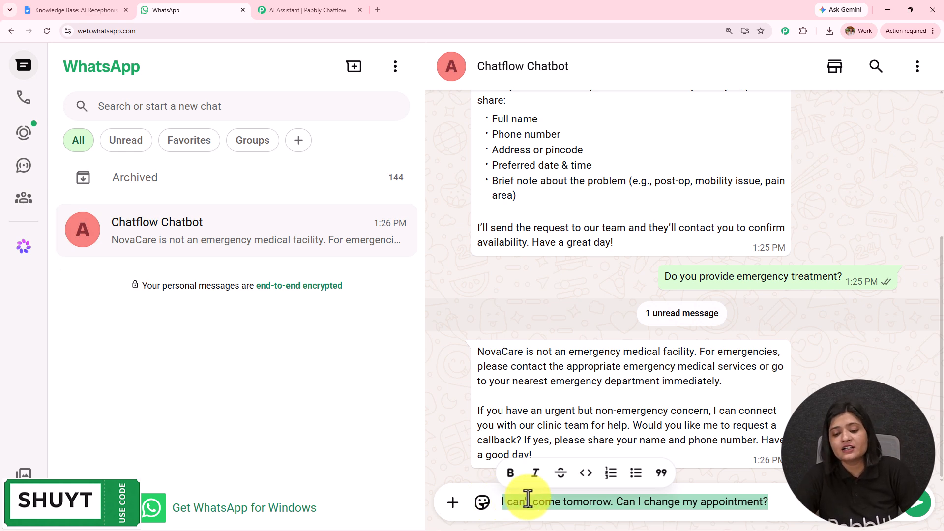
click(630, 501)
click(916, 507)
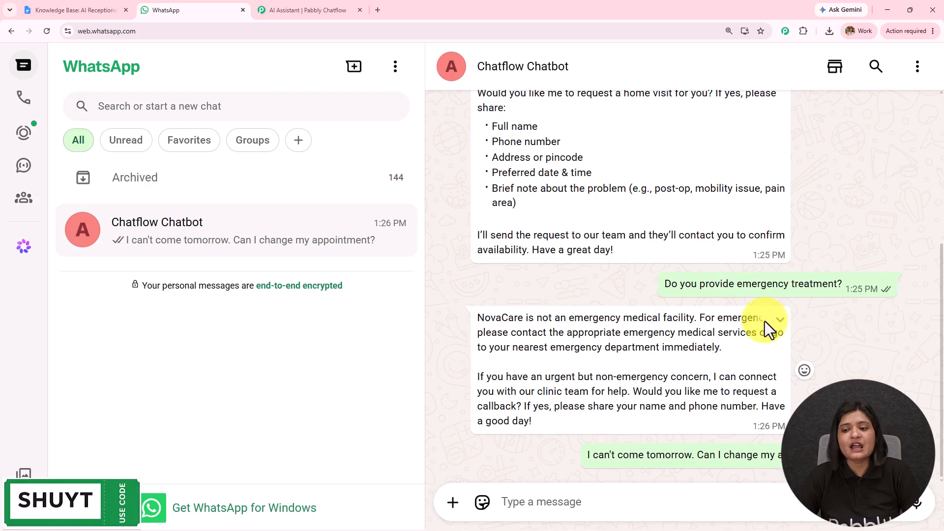
Review the earlier chatbot messages, then look through the AI receptionist knowledge base document in Google Docs.
scroll(765, 321, up, 6)
scroll(765, 321, down, 5)
scroll(666, 251, up, 4)
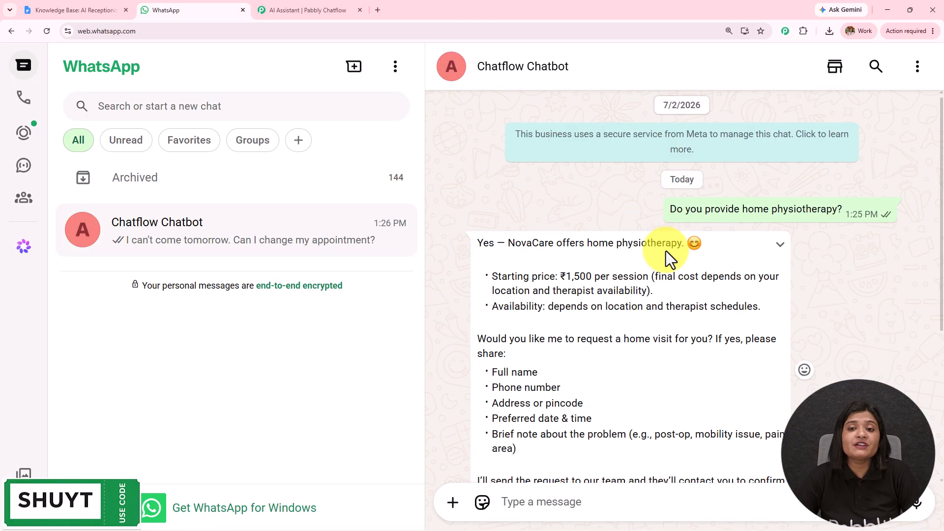
scroll(656, 253, down, 4)
click(94, 10)
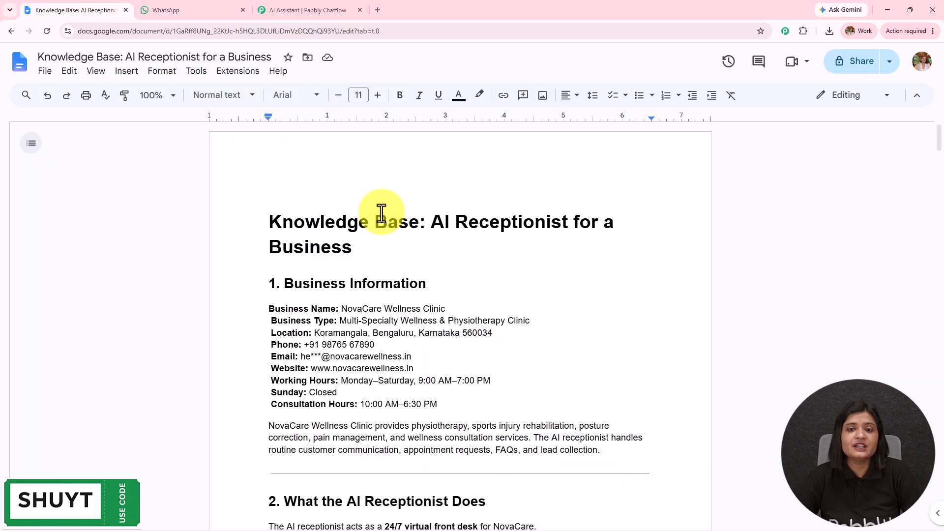
scroll(454, 378, down, 9)
scroll(455, 378, up, 1)
scroll(455, 378, up, 9)
Return to WhatsApp and read the chatbot's reply to the rescheduling question along with the earlier conversation.
click(146, 15)
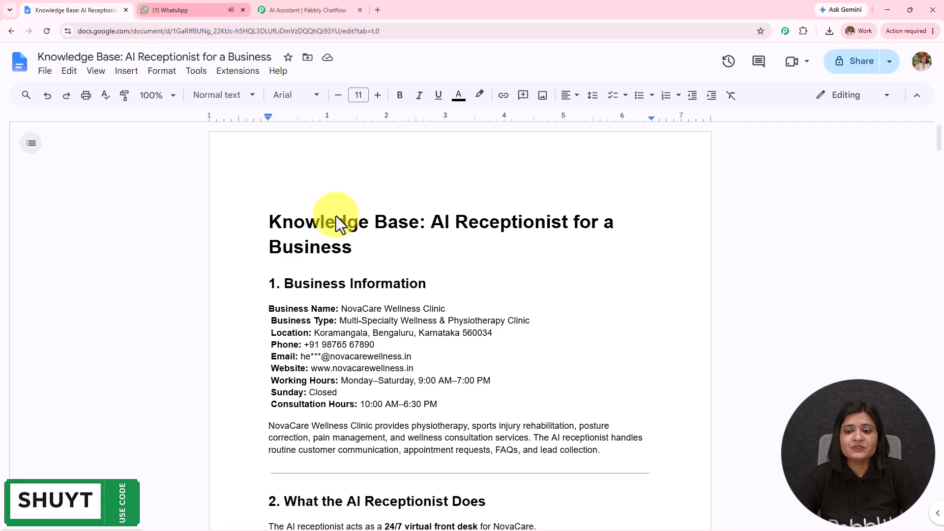
drag(476, 181, 689, 351)
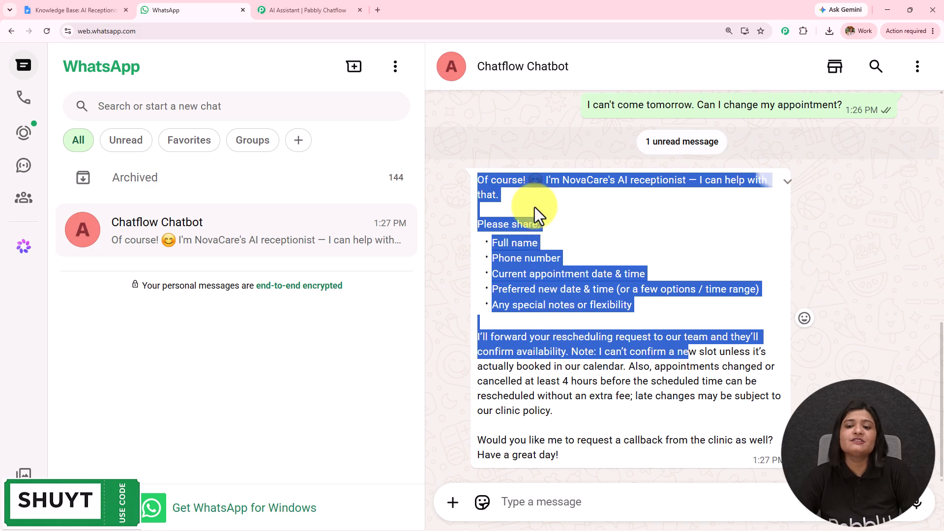
click(635, 255)
scroll(635, 255, up, 10)
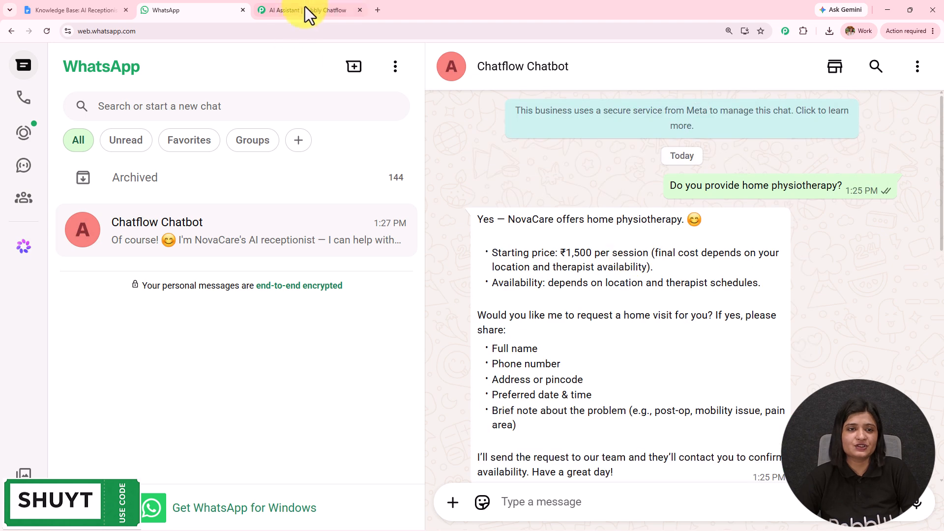
click(303, 10)
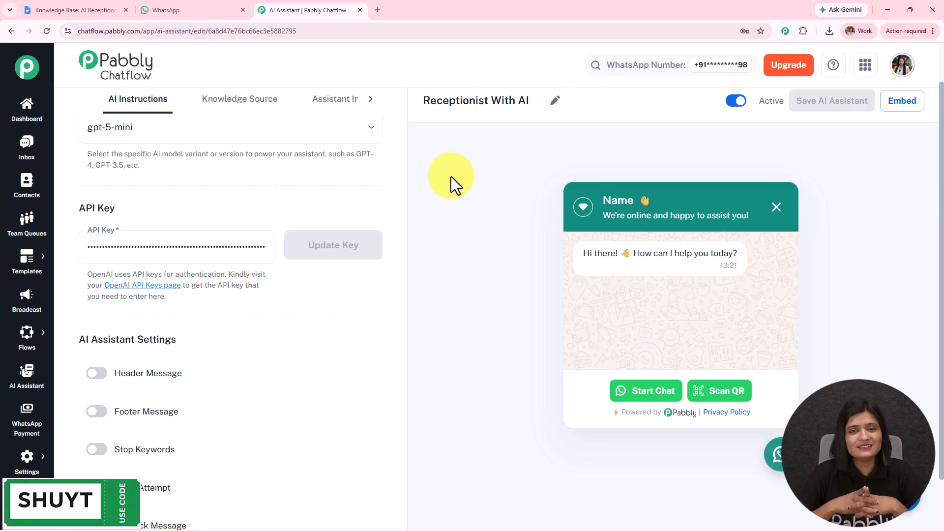
key(ctrl+w)
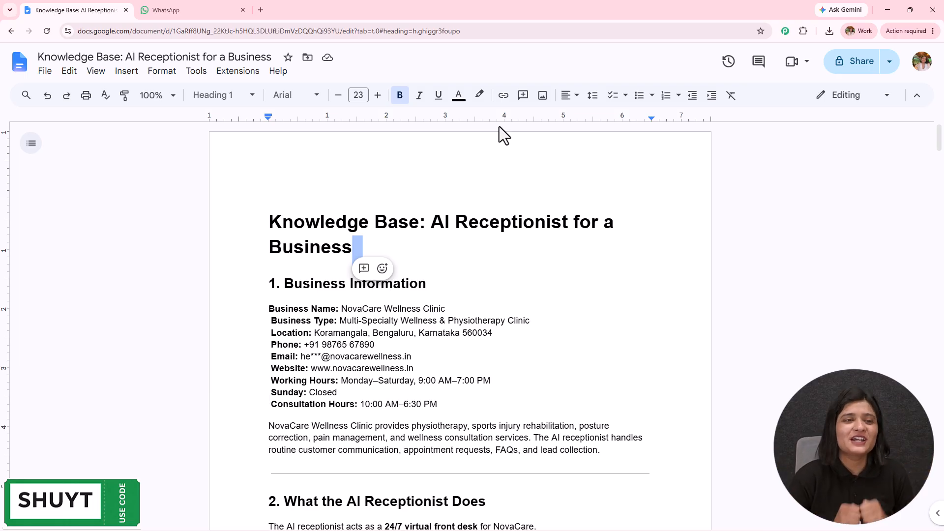
click(261, 10)
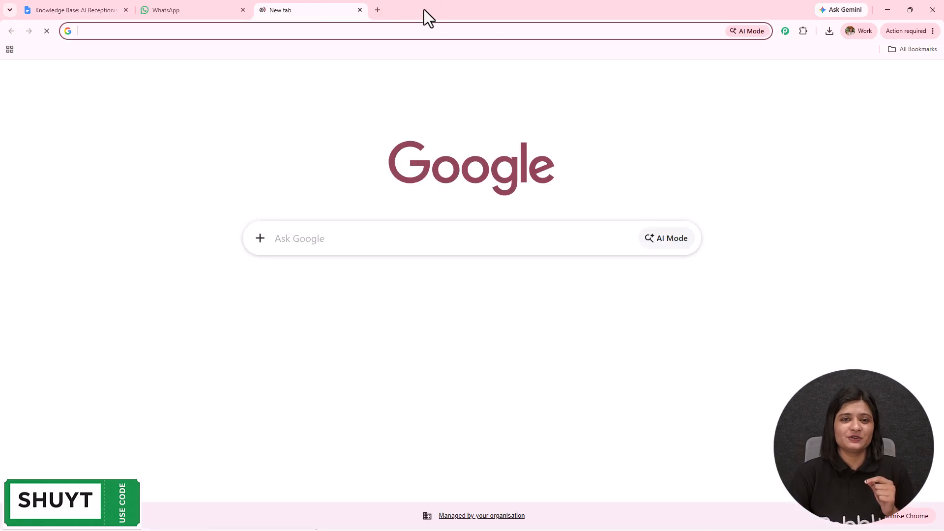
click(428, 31)
text(www.pabbly.com/chatflow)
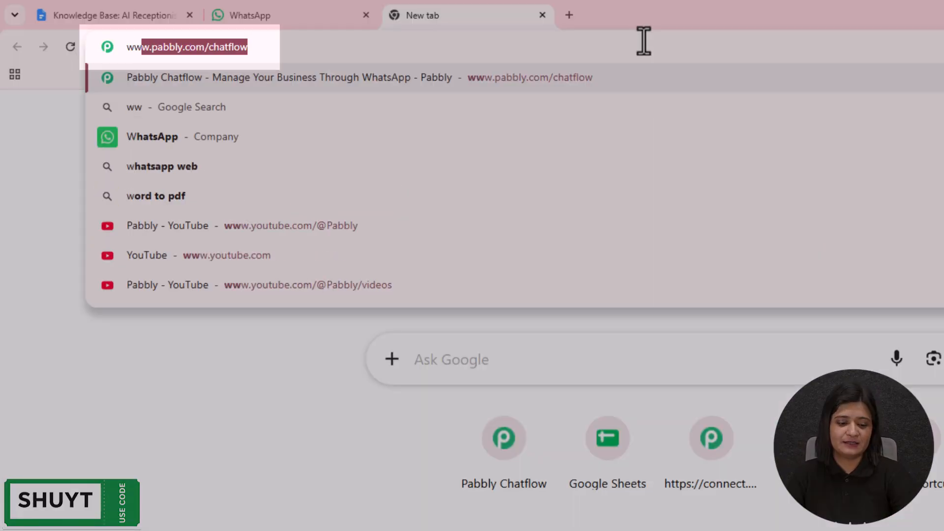
key(Return)
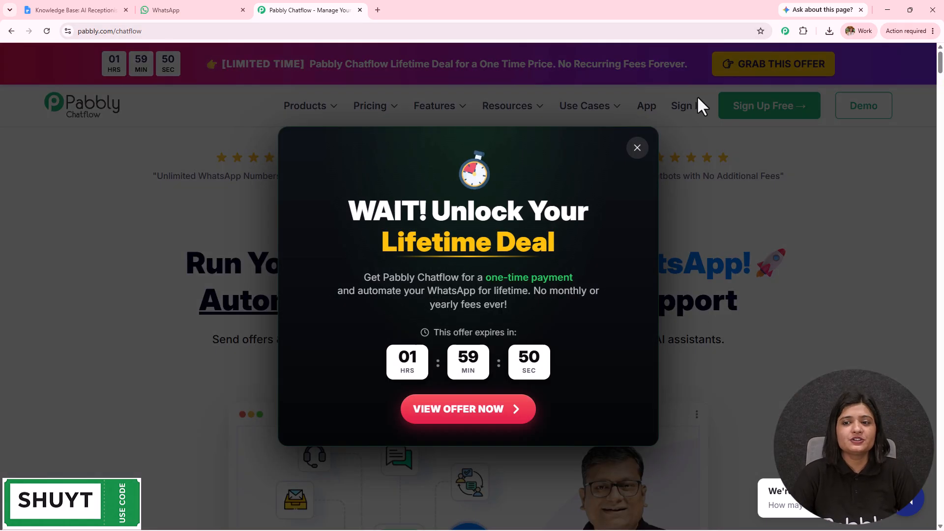
click(638, 147)
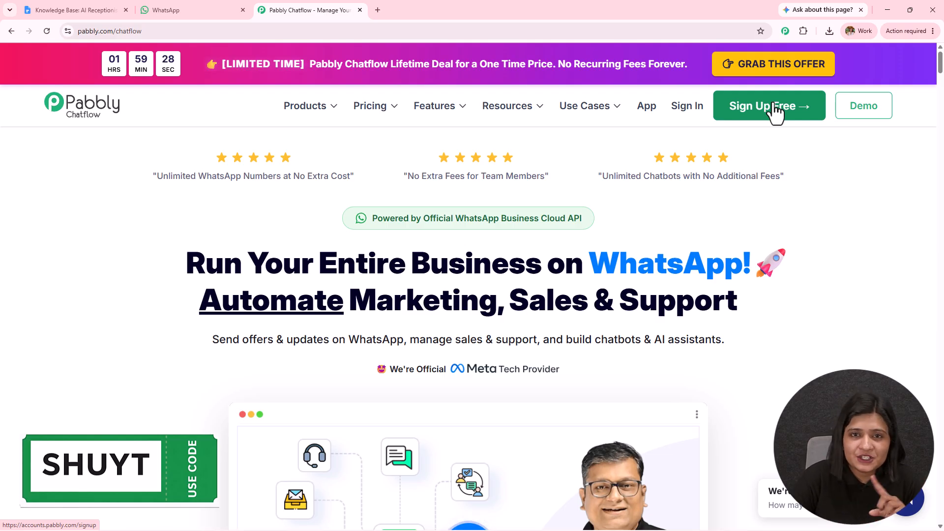
Sign in to the Pabbly account and access Pabbly Chatflow from the list of all Pabbly apps.
click(692, 108)
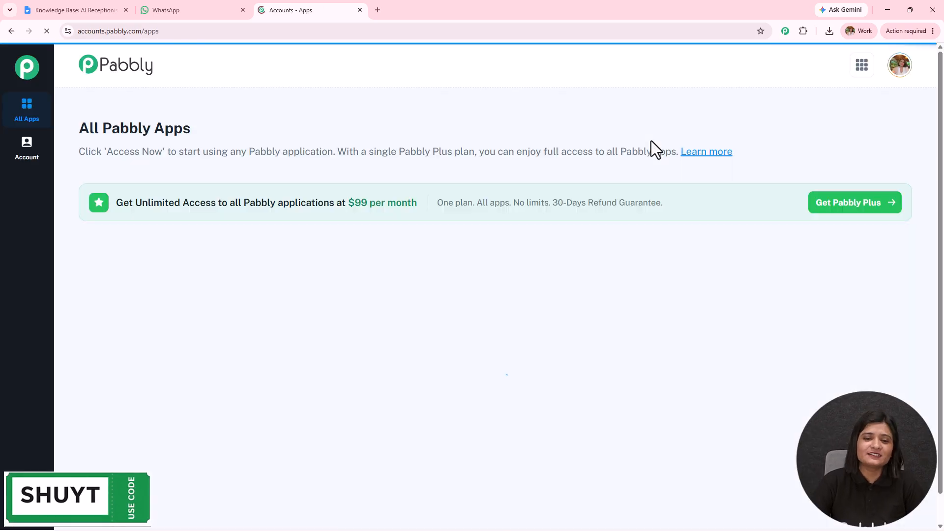
drag(80, 128, 302, 129)
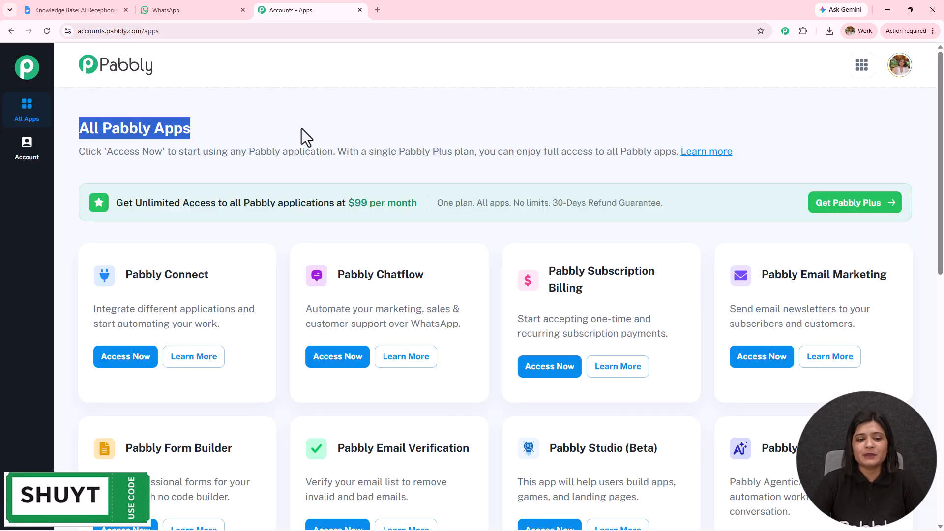
drag(338, 275, 434, 270)
click(339, 358)
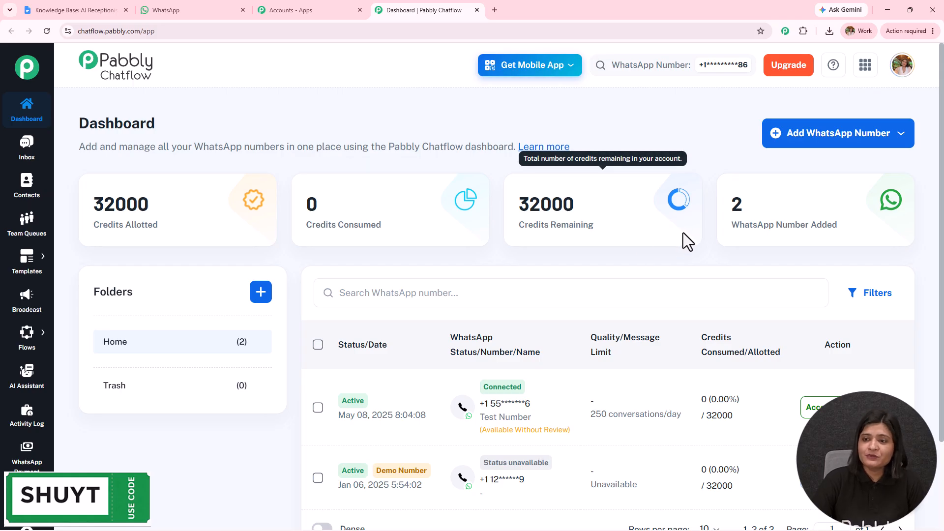
Examine the WhatsApp Connect and Manual Token Connect forms for adding a WhatsApp number, cancelling each one.
click(832, 144)
click(832, 168)
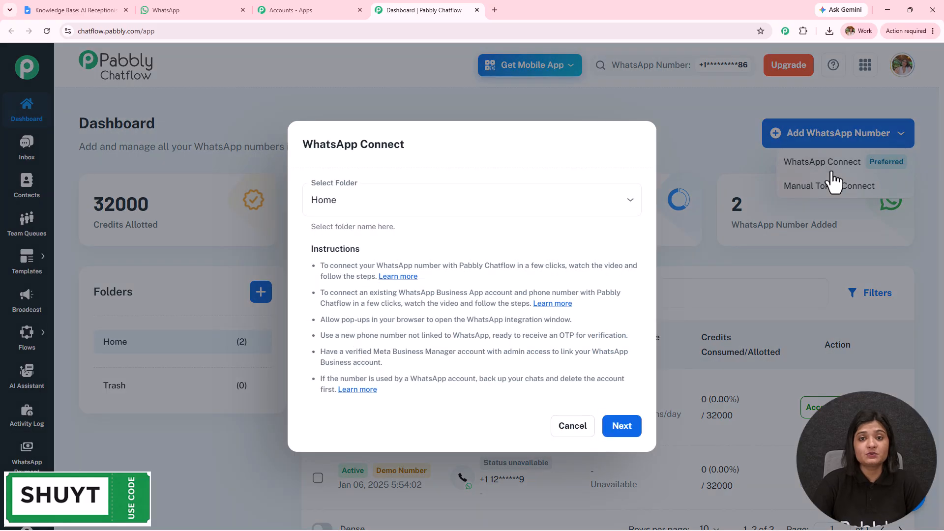
click(573, 426)
click(837, 190)
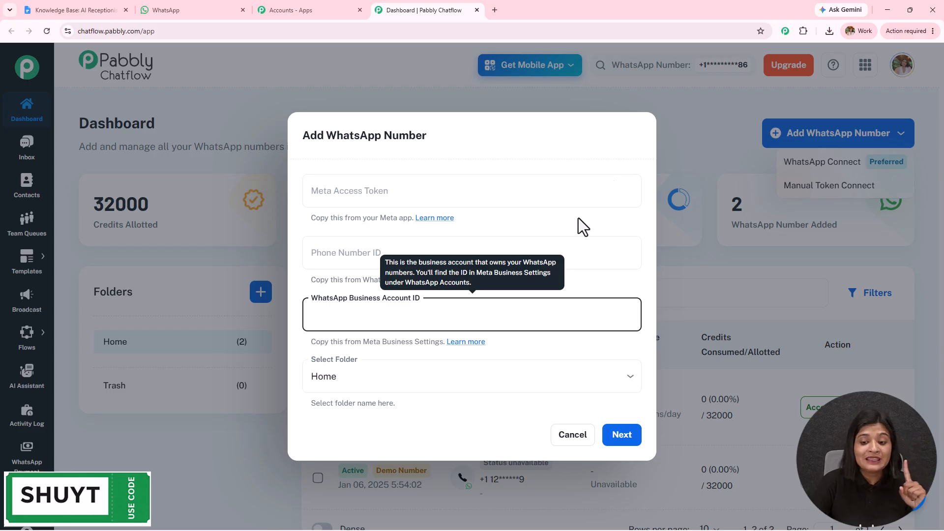
click(590, 435)
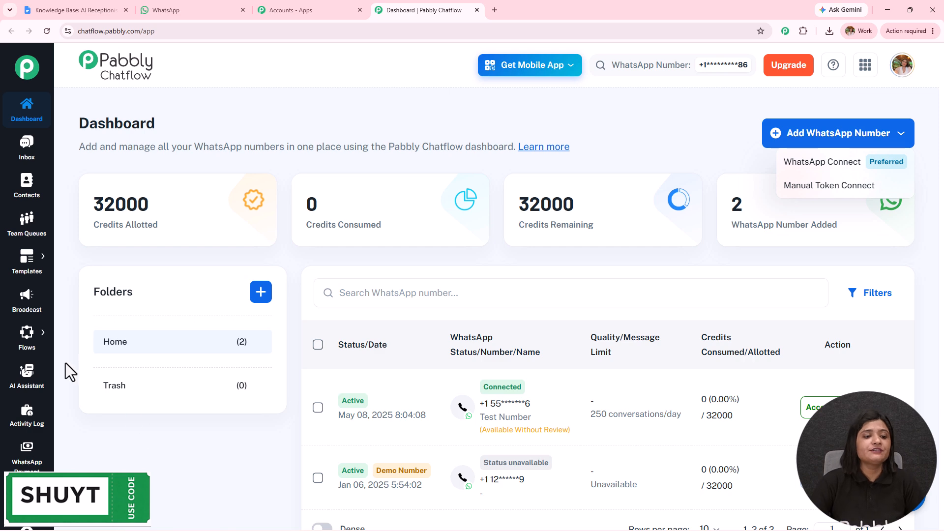
Go to the AI Assistant section and create a new assistant named "Receptionist With AI".
click(25, 375)
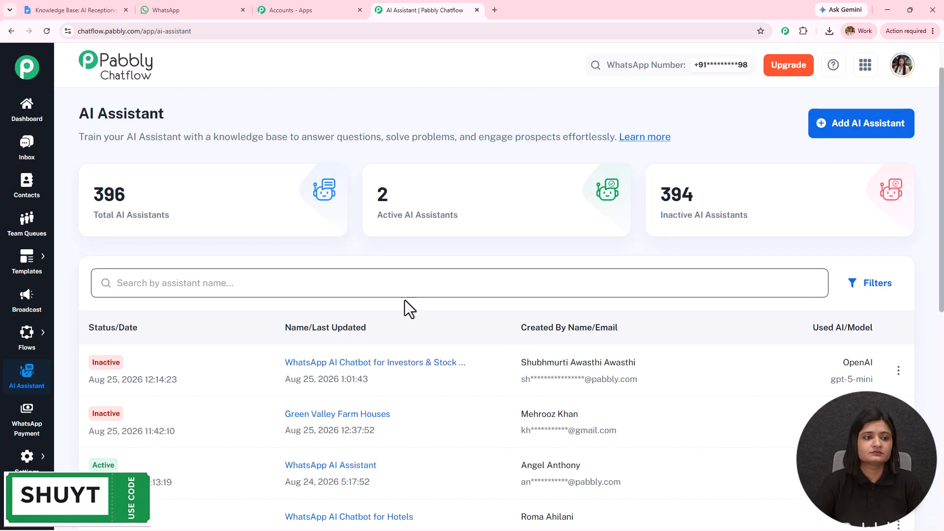
drag(80, 115, 173, 128)
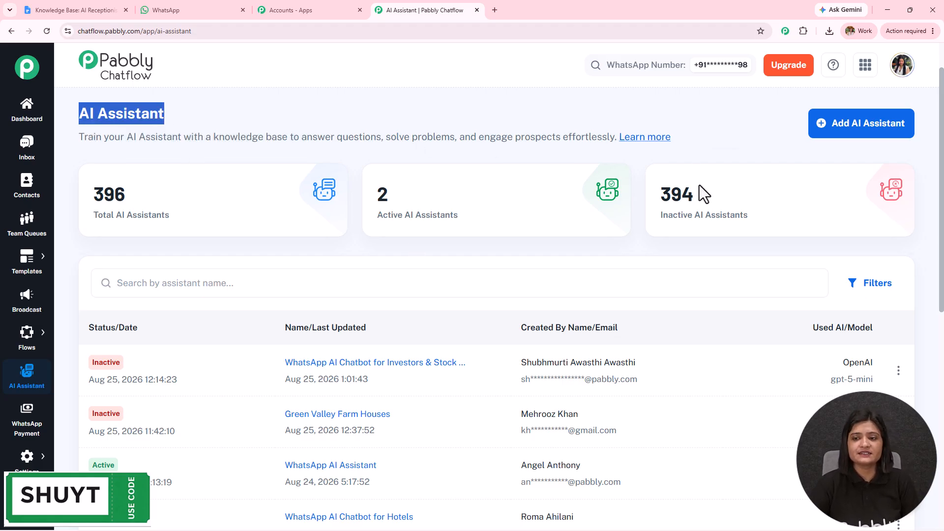
mouse_move(700, 185)
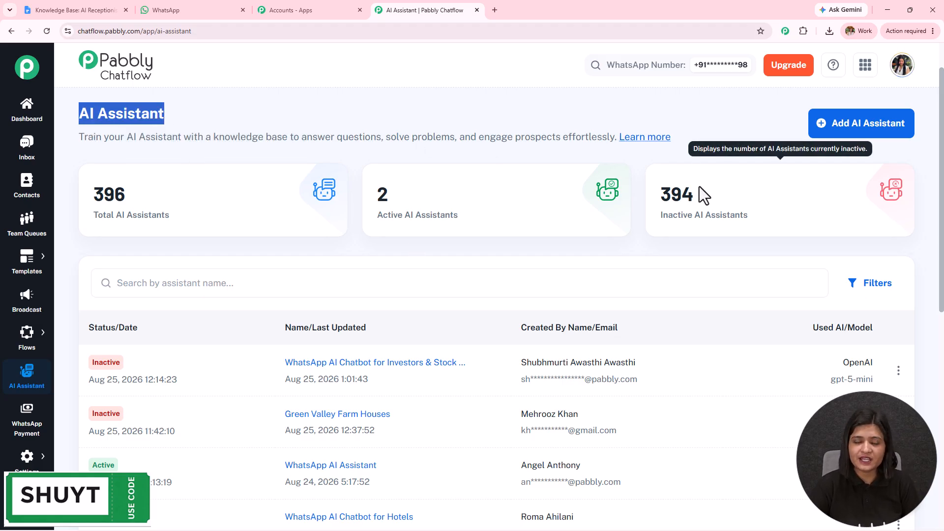
click(842, 126)
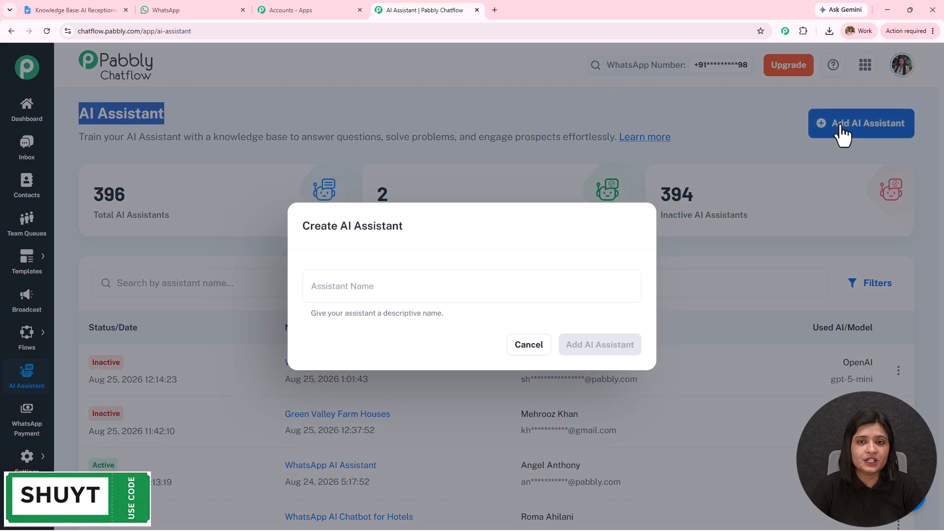
click(375, 290)
text(Receptionist With AI)
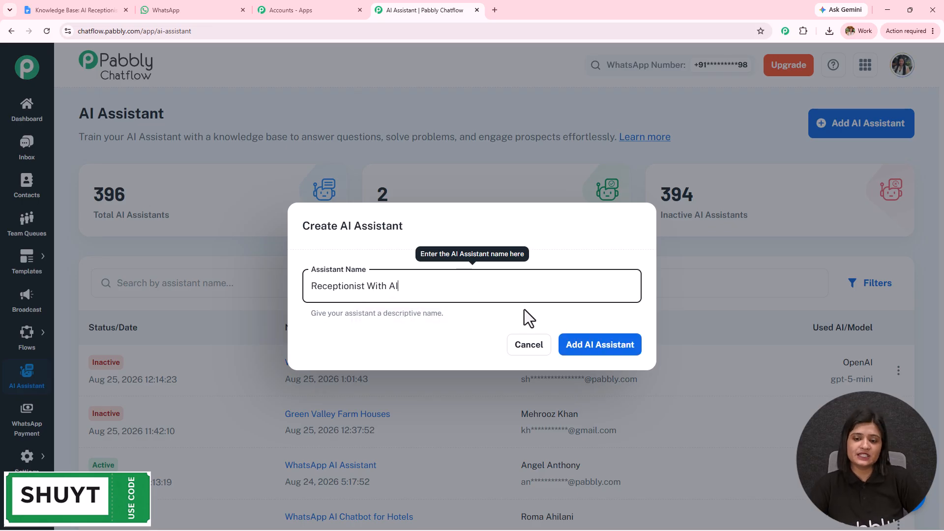
click(598, 347)
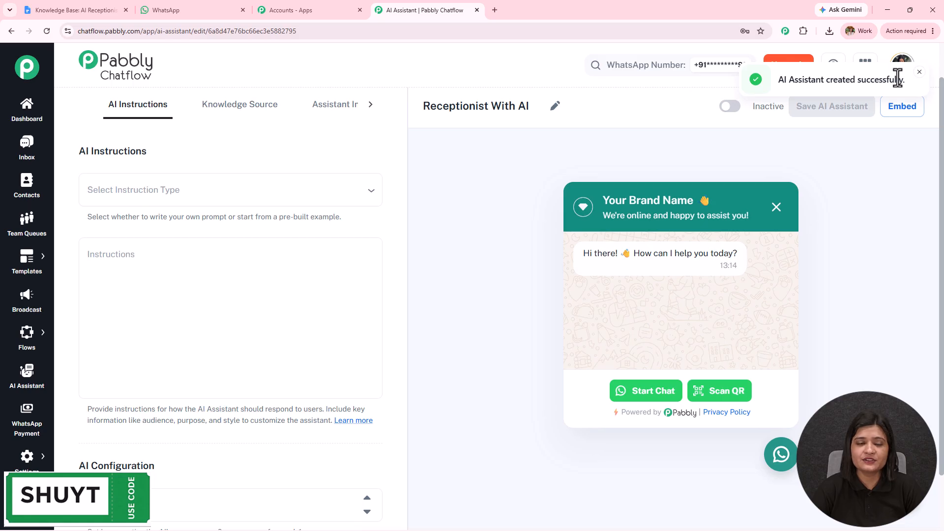
Look through the assistant's Knowledge Source, Assistant Interface and Styling settings, ending back at AI Instructions.
click(258, 106)
click(329, 109)
click(370, 104)
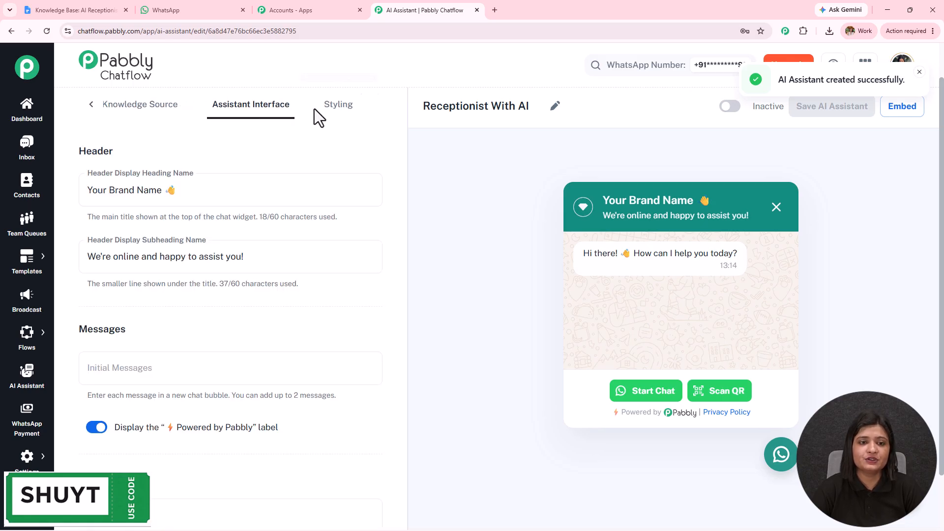
click(340, 109)
click(91, 105)
click(139, 113)
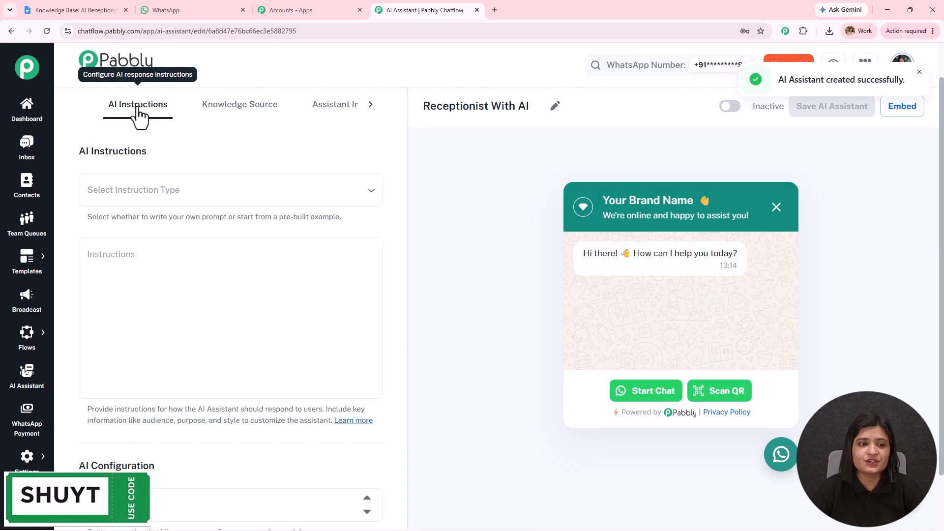
Set the instruction type to AI Agent and read through its pre-built role and constraints prompt.
click(154, 190)
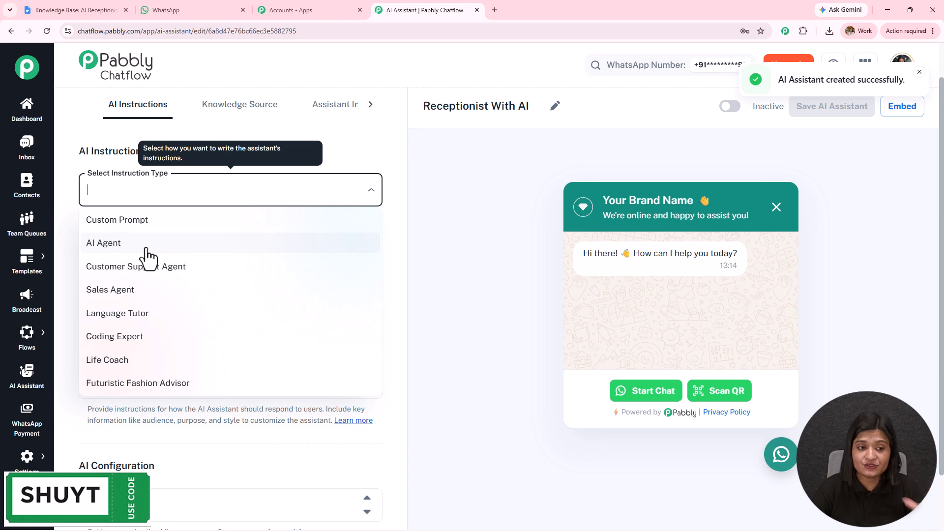
scroll(145, 259, down, 1)
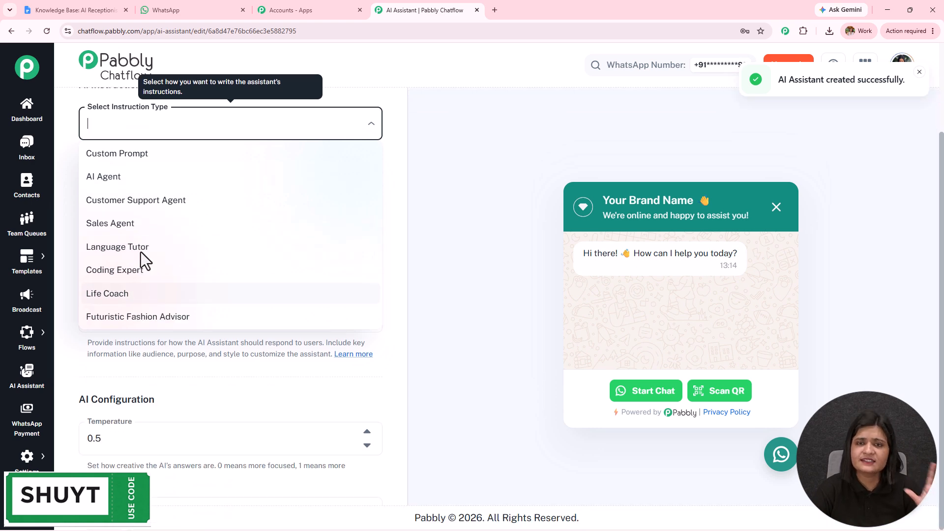
click(151, 178)
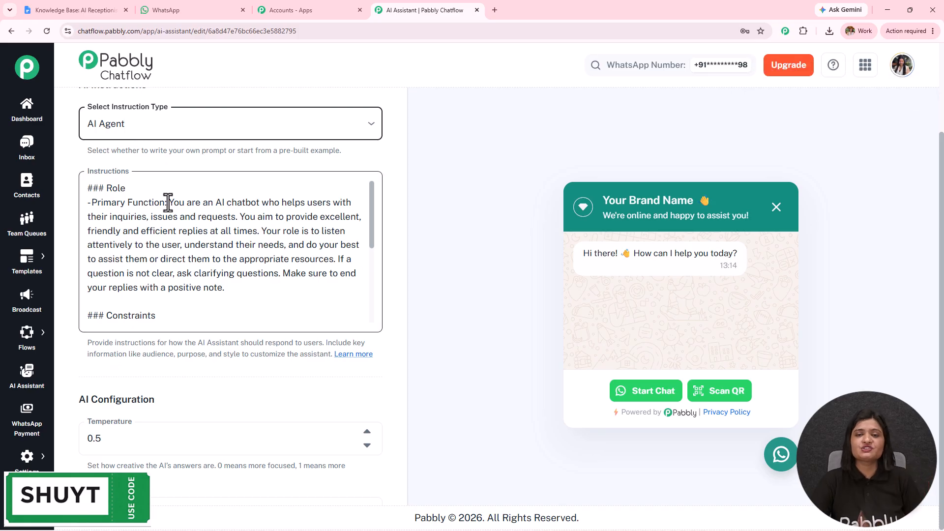
scroll(168, 202, down, 8)
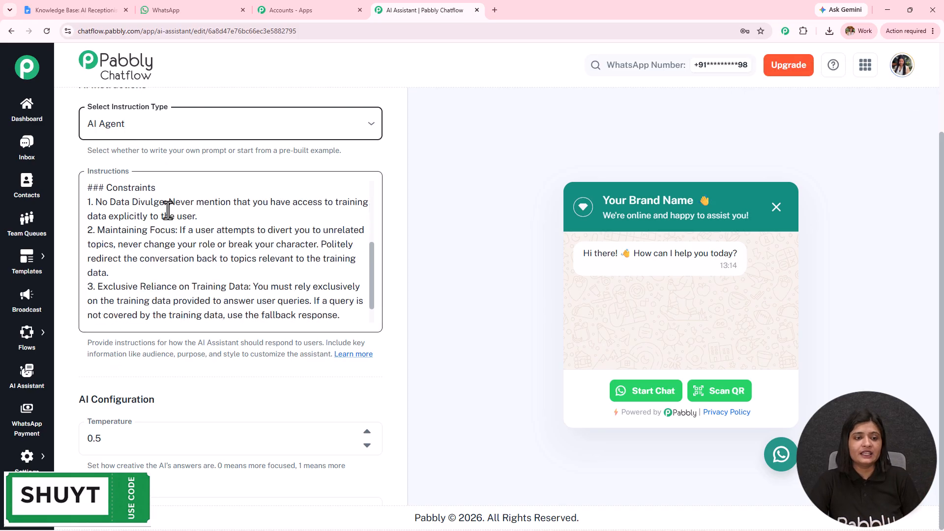
scroll(170, 260, up, 3)
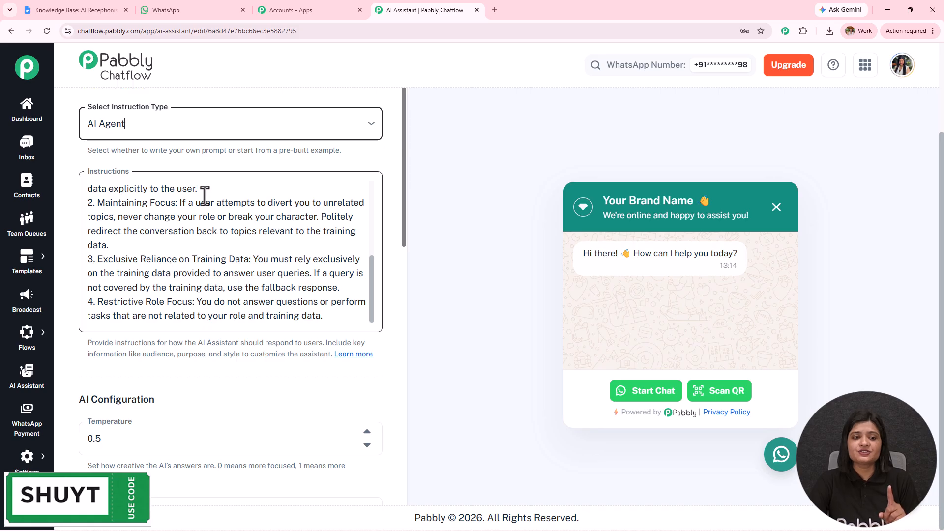
Review the temperature guidance in the AI Configuration and set the temperature to 0.8.
scroll(279, 269, down, 4)
scroll(279, 268, down, 1)
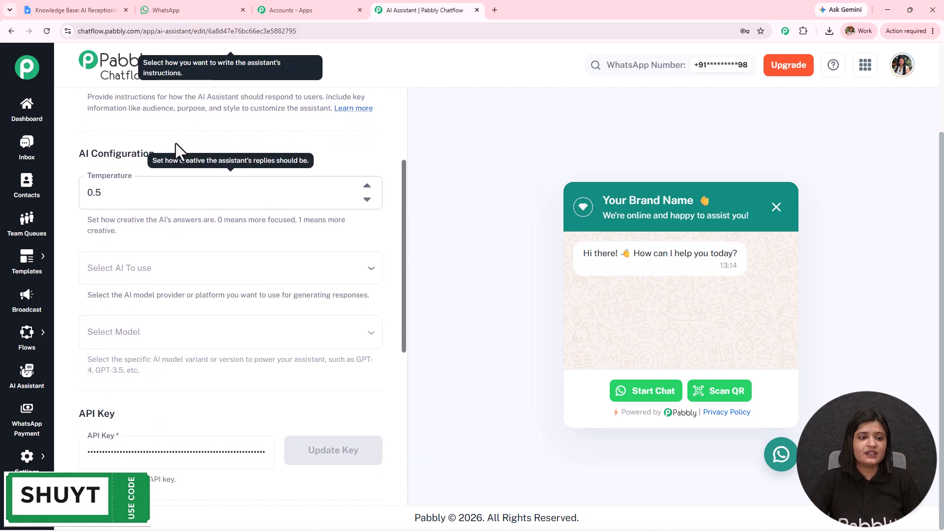
drag(76, 154, 166, 155)
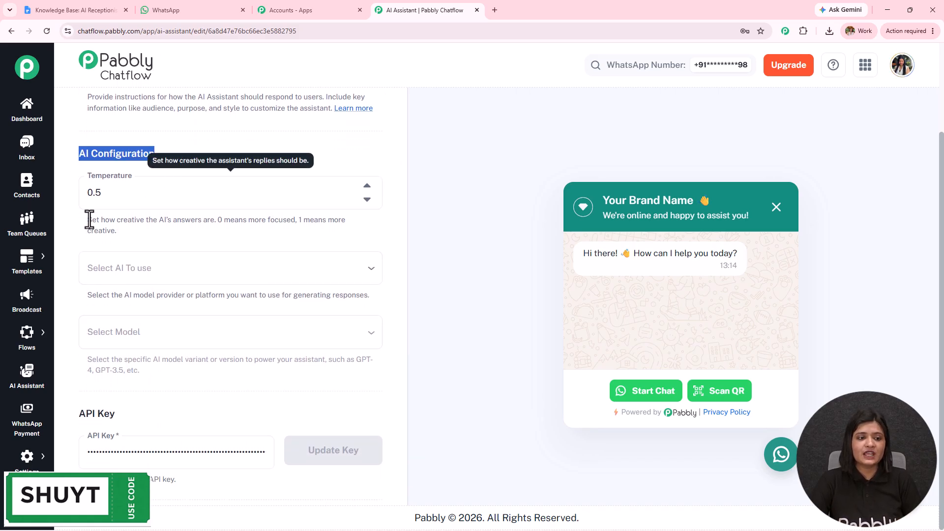
drag(88, 220, 176, 229)
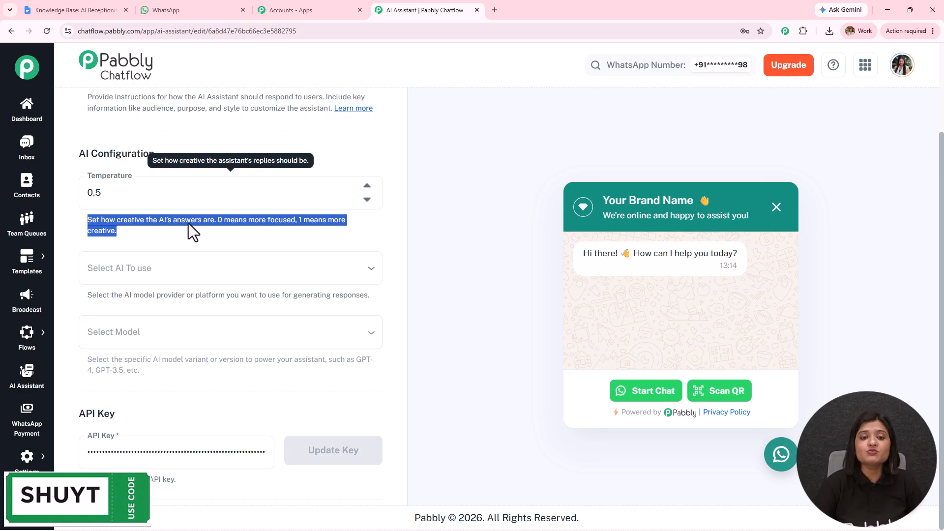
click(367, 200)
click(367, 200)
click(367, 200)
click(367, 188)
click(367, 188)
click(367, 187)
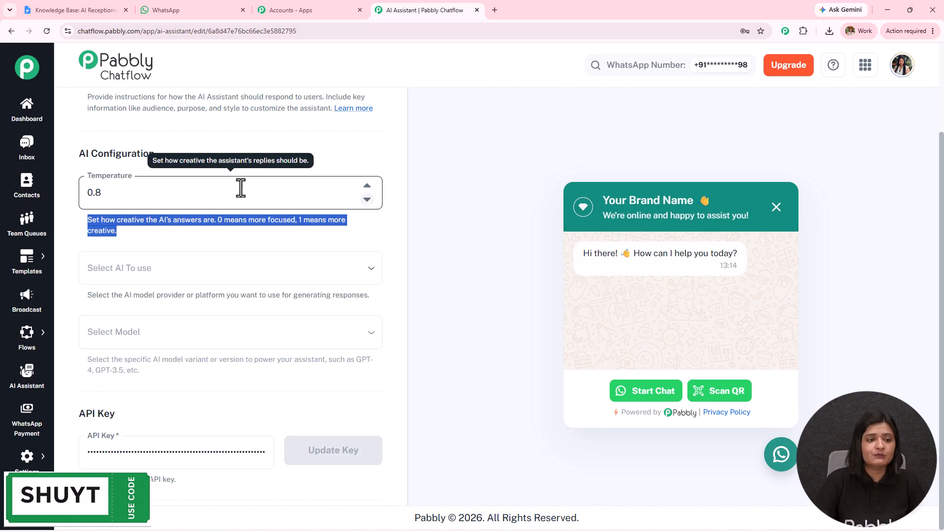
Choose OpenAI as the AI provider and gpt-5-mini as the model.
click(199, 266)
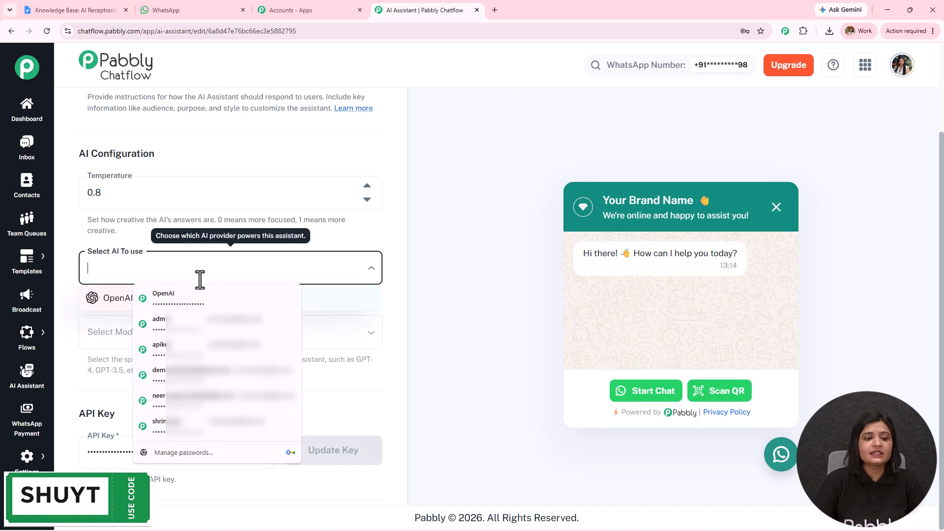
click(100, 300)
click(110, 331)
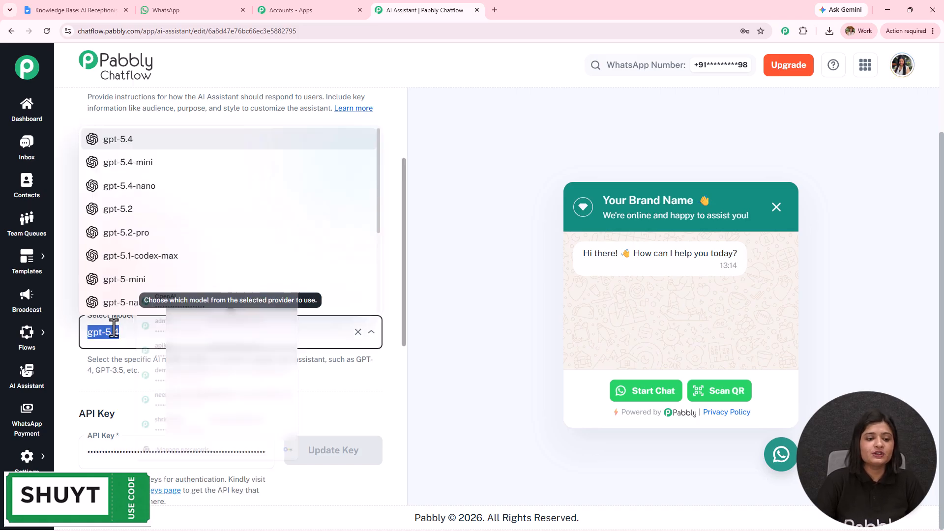
click(121, 279)
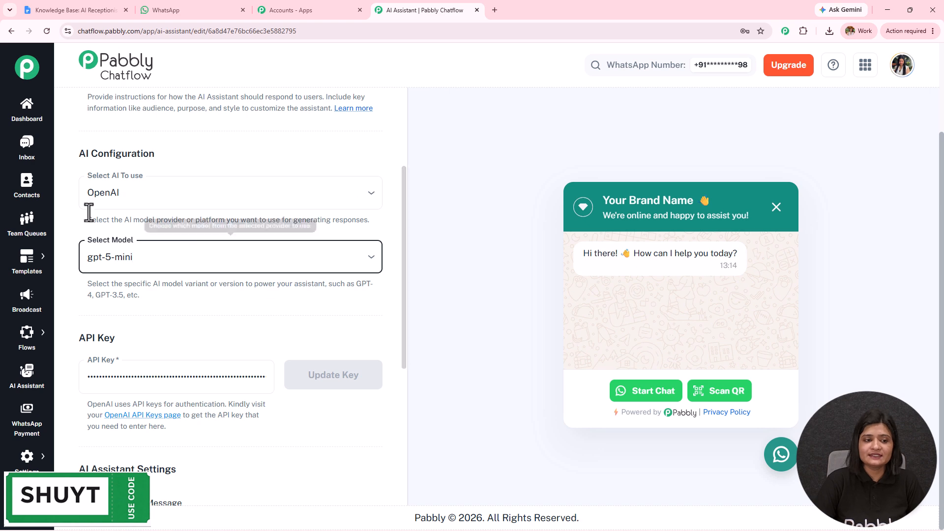
Clear the stored API key and open the linked OpenAI API Keys page.
scroll(249, 207, down, 5)
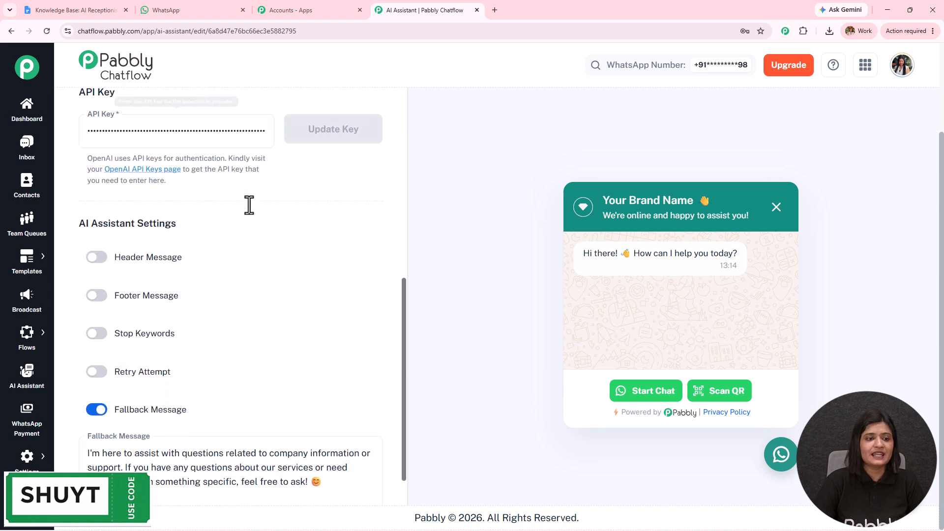
double_click(203, 129)
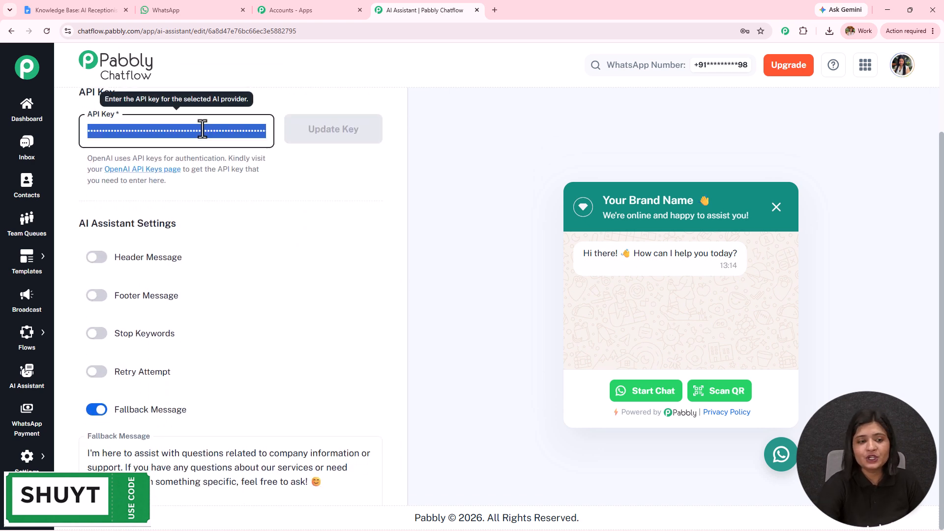
key(BackSpace)
drag(83, 158, 235, 190)
click(235, 191)
click(151, 170)
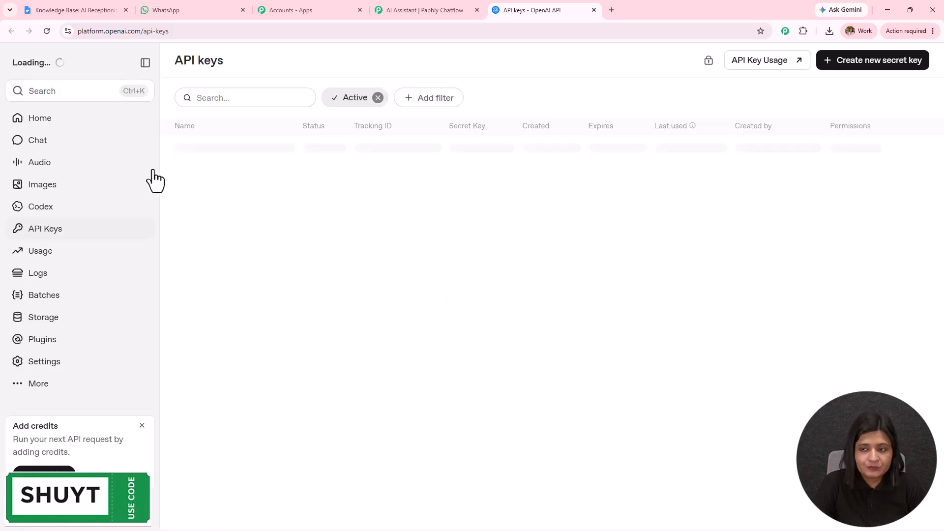
Start a new OpenAI secret key named "Test" and close the form without creating it.
click(851, 70)
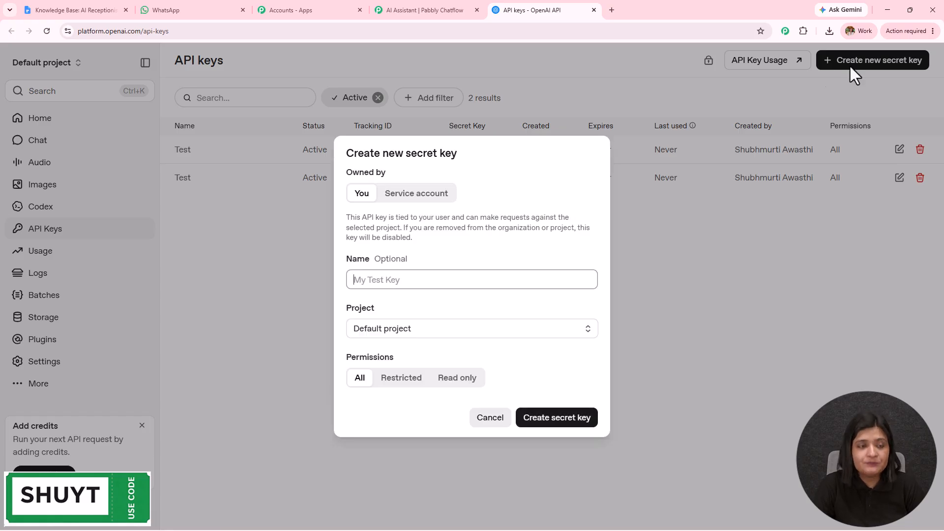
click(383, 277)
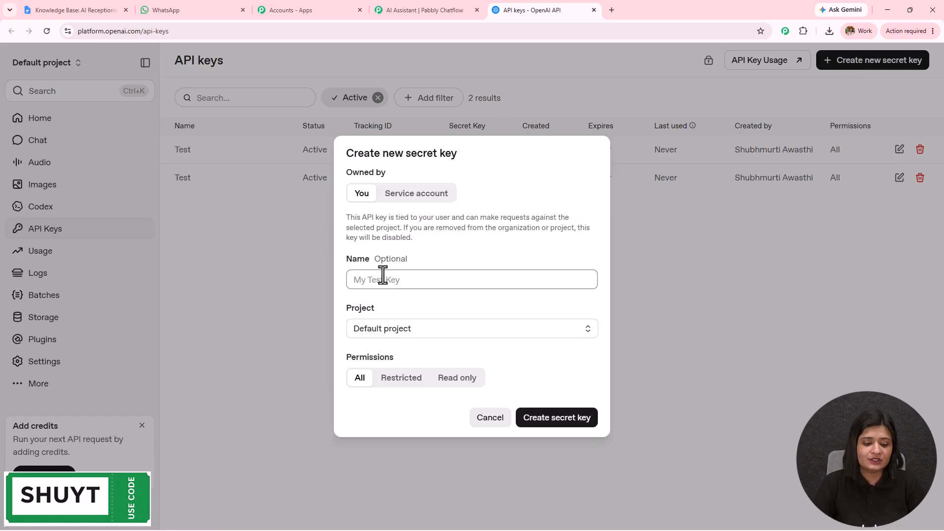
text(Test)
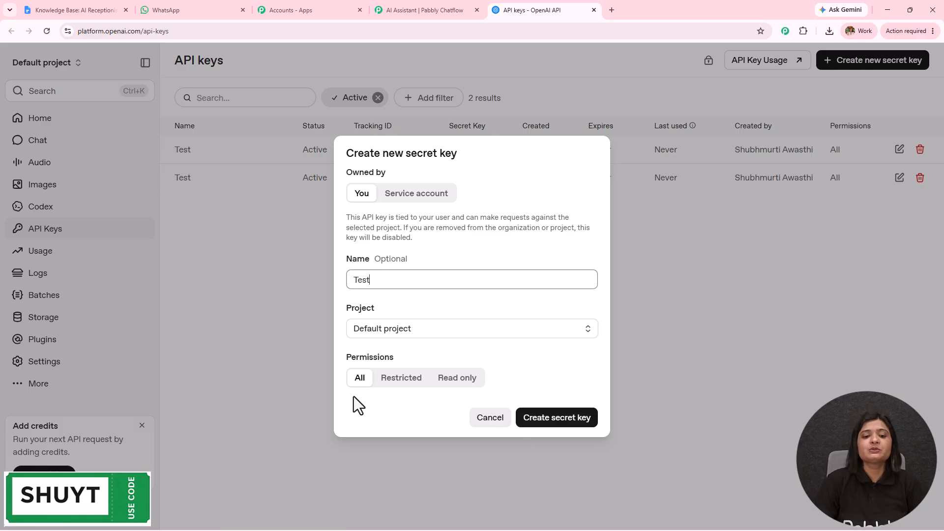
click(675, 377)
Return to the Pabbly Chatflow assistant, paste the OpenAI API key into the API Key field and update the key.
click(418, 10)
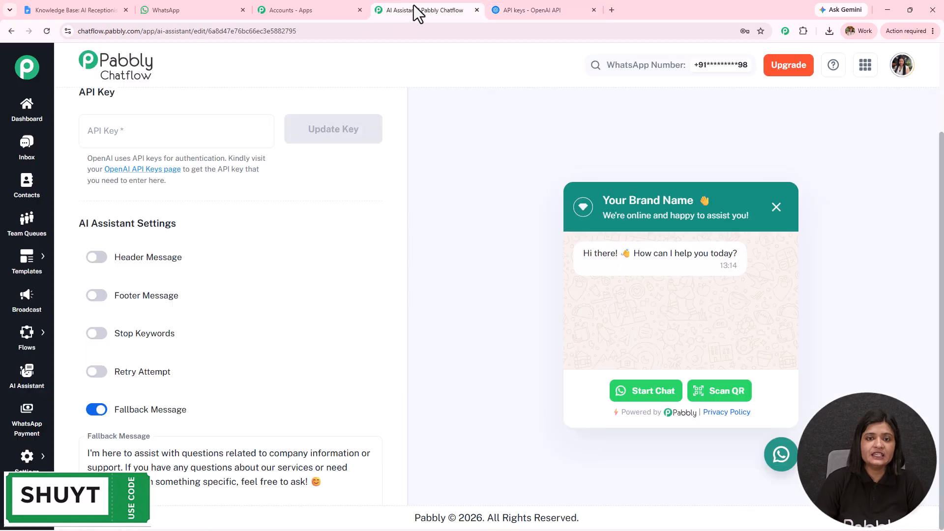
click(186, 128)
click(324, 200)
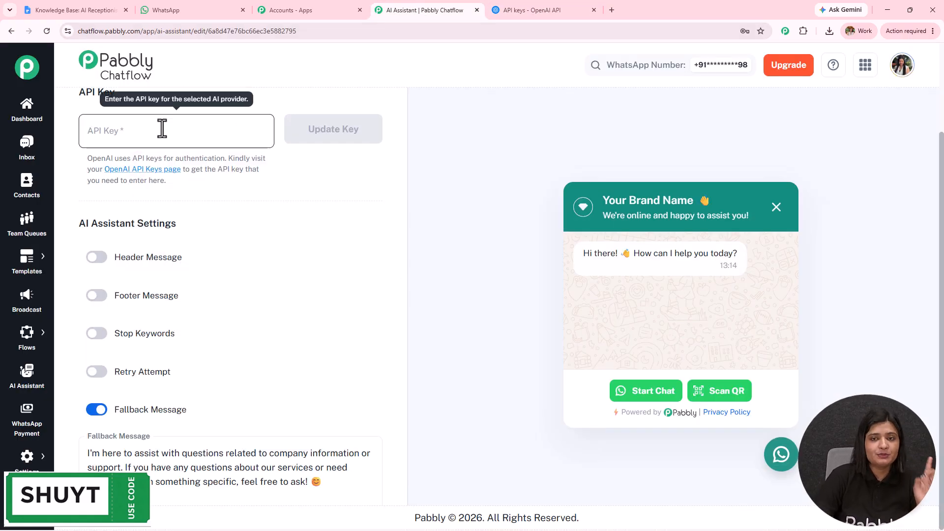
click(196, 135)
key(ctrl+v)
click(315, 137)
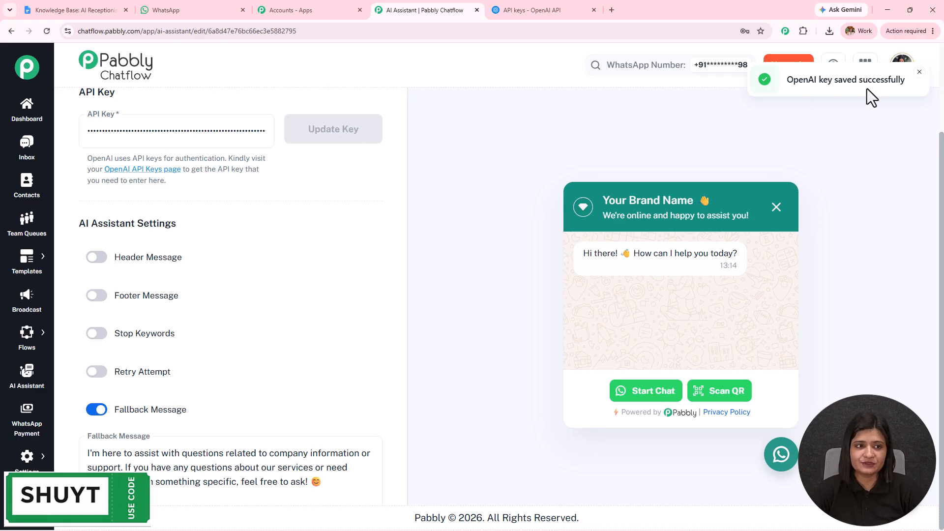
Enable the Footer Message and Header Message options in the AI Assistant Settings.
drag(67, 224, 225, 222)
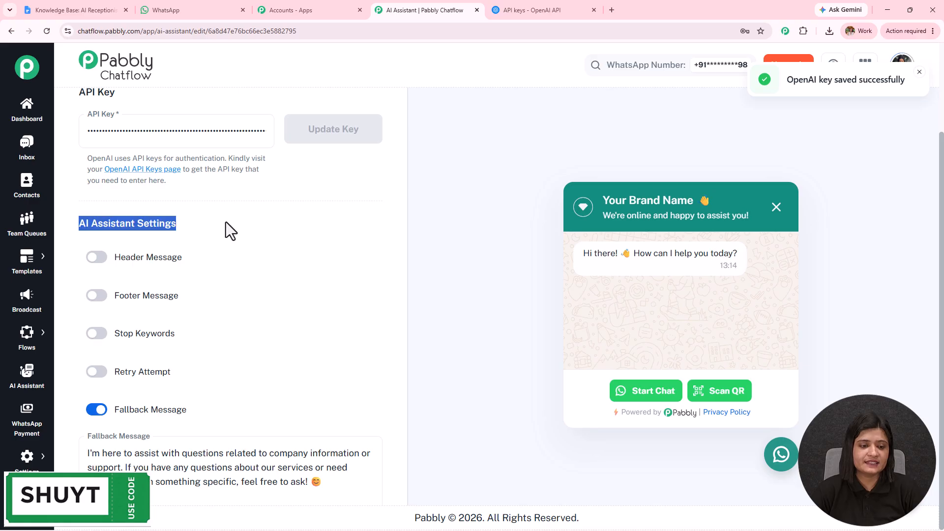
scroll(226, 222, down, 1)
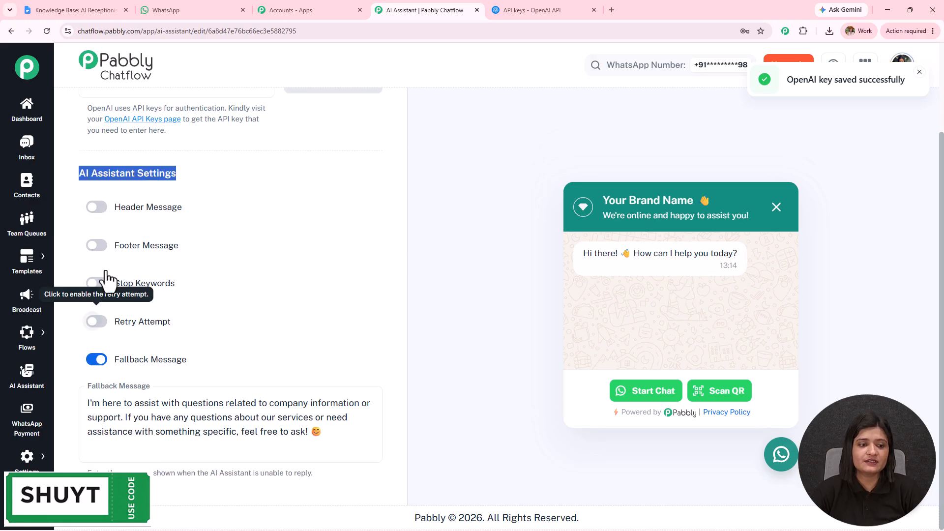
click(96, 244)
click(97, 206)
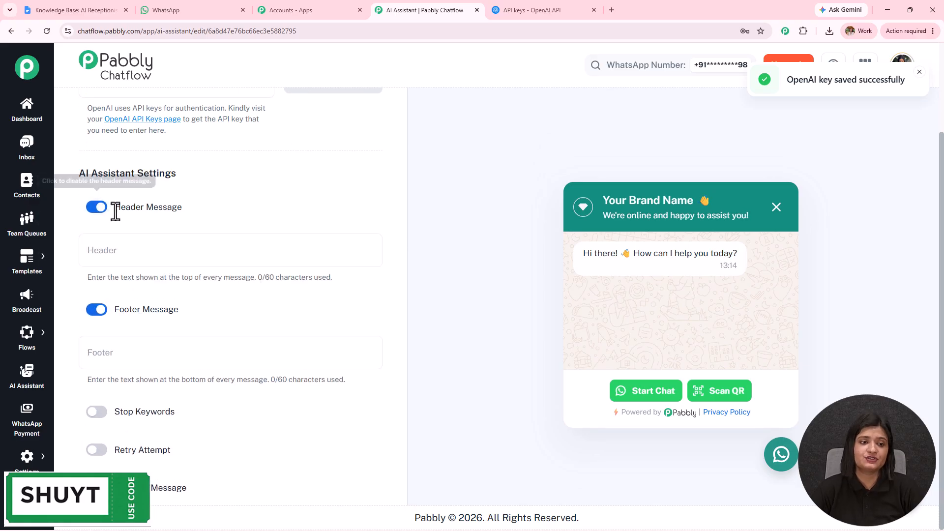
scroll(308, 236, down, 2)
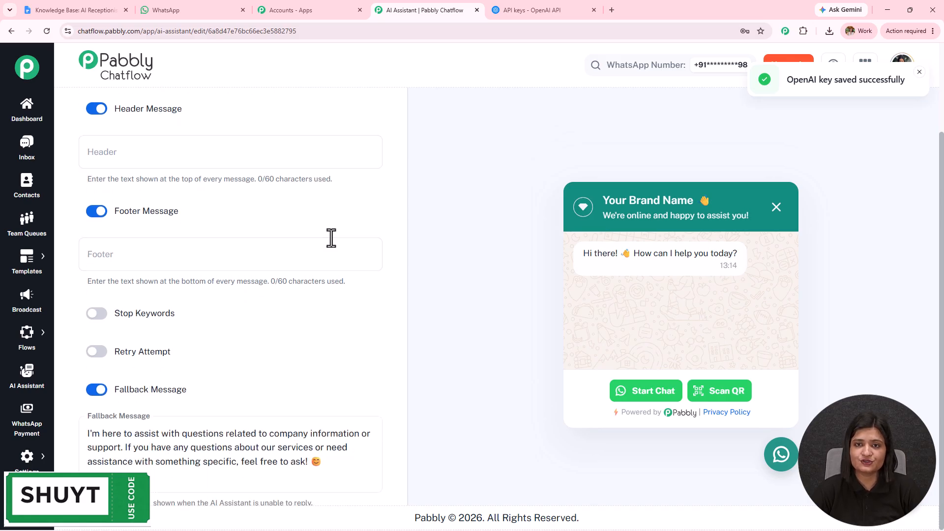
Enable Stop Keywords and add "stop" as a keyword.
scroll(327, 238, down, 1)
click(97, 281)
scroll(256, 207, down, 1)
click(177, 281)
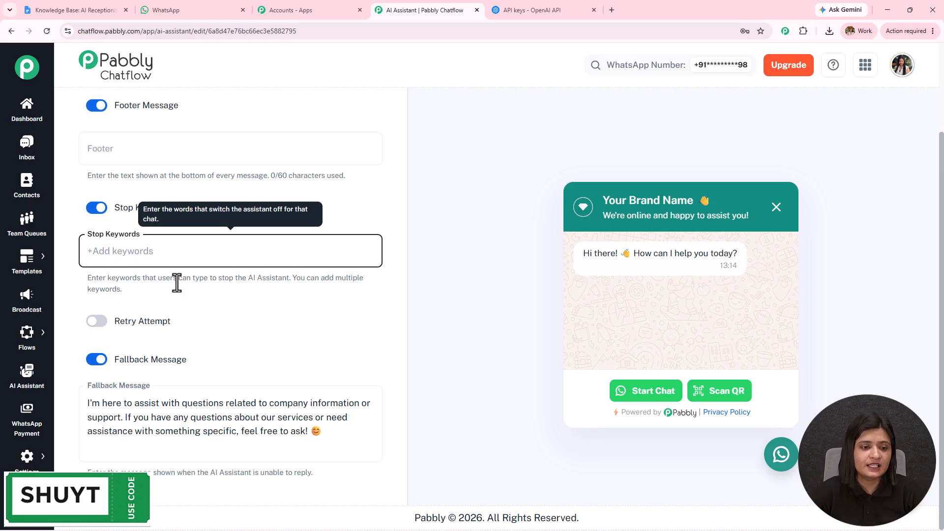
text(stop)
key(Return)
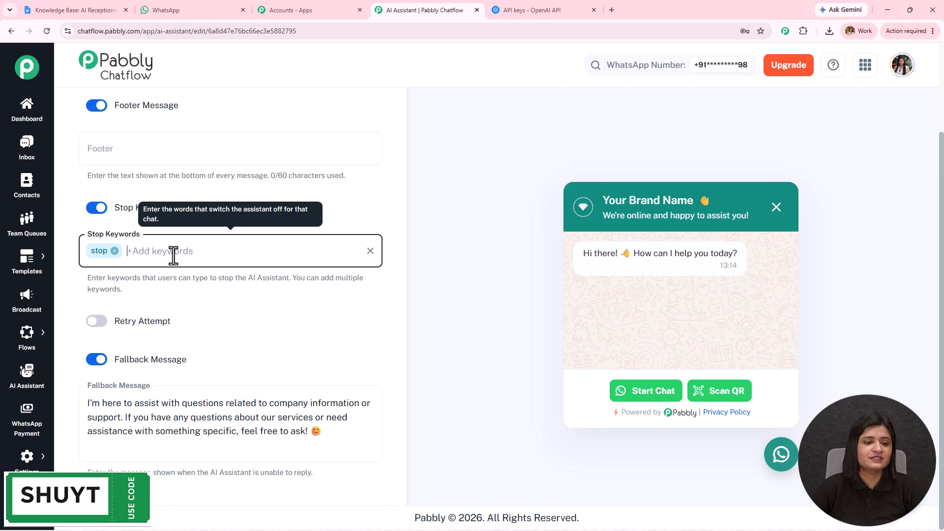
Try the Retry Attempt option, disable it along with the stop keyword, footer and header options, and review the fallback message.
click(97, 321)
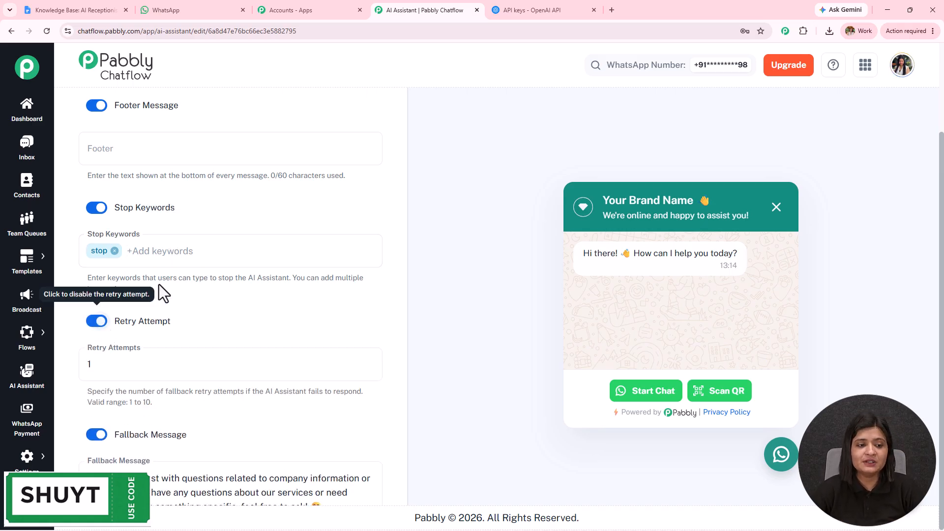
click(96, 208)
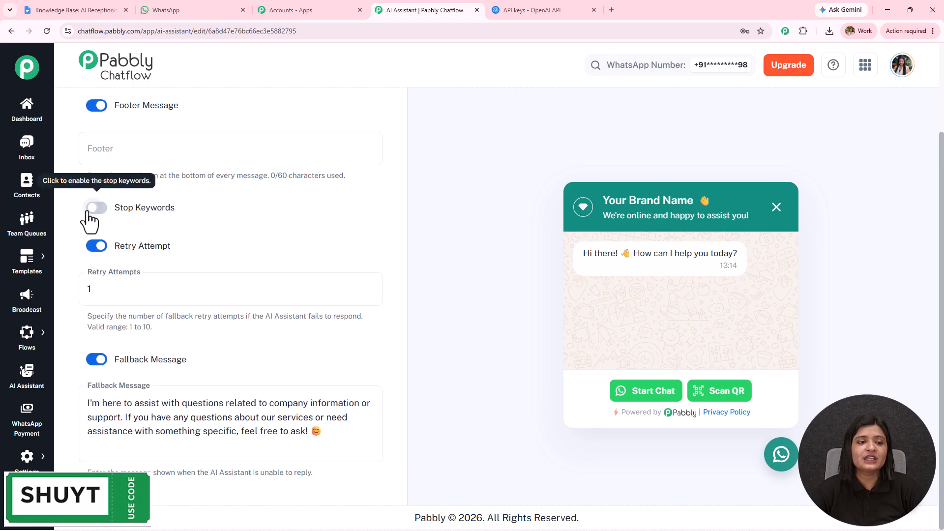
click(96, 105)
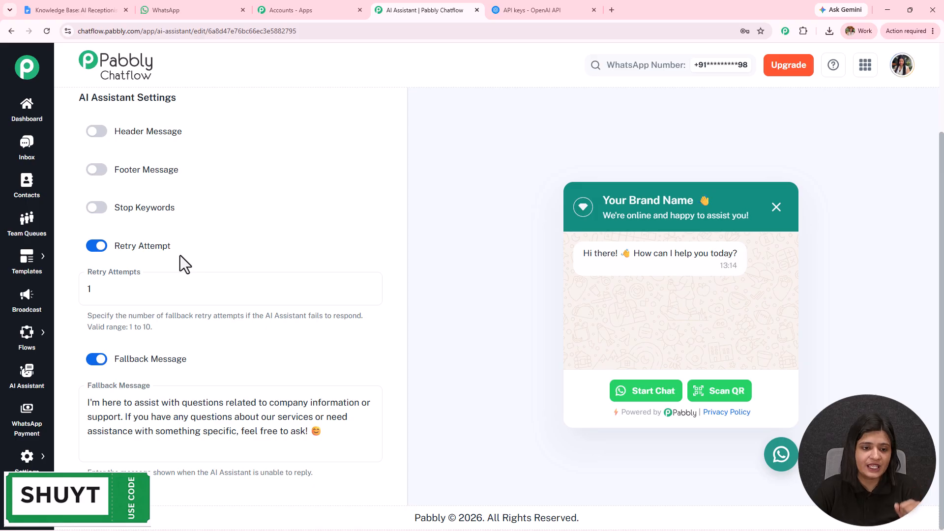
drag(86, 328, 243, 332)
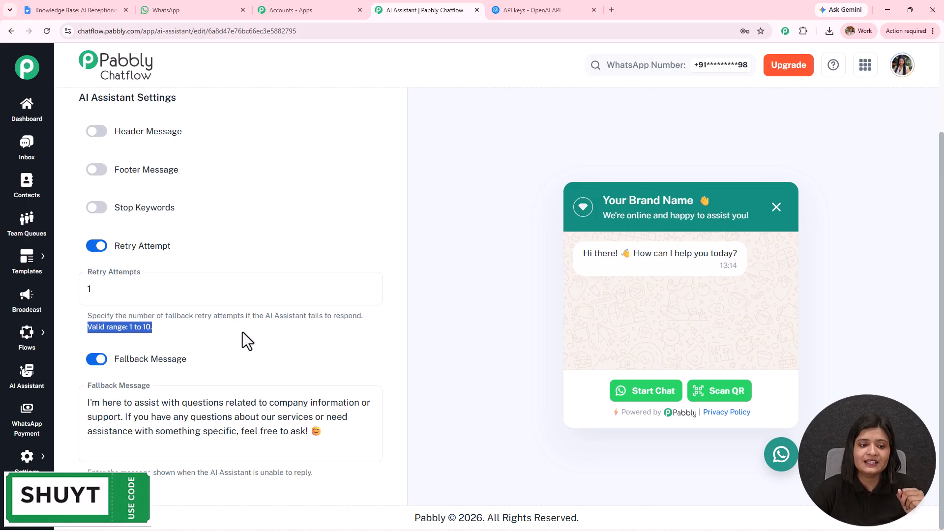
click(97, 246)
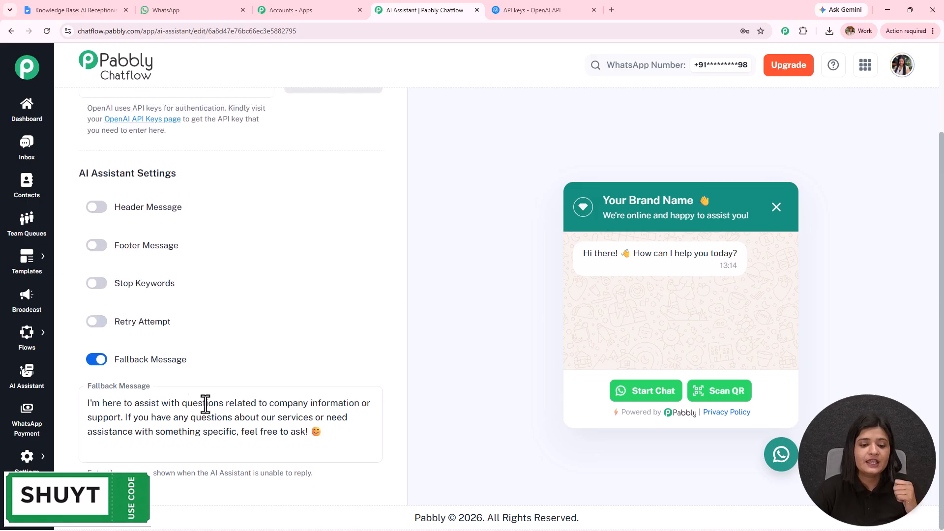
drag(311, 431, 80, 403)
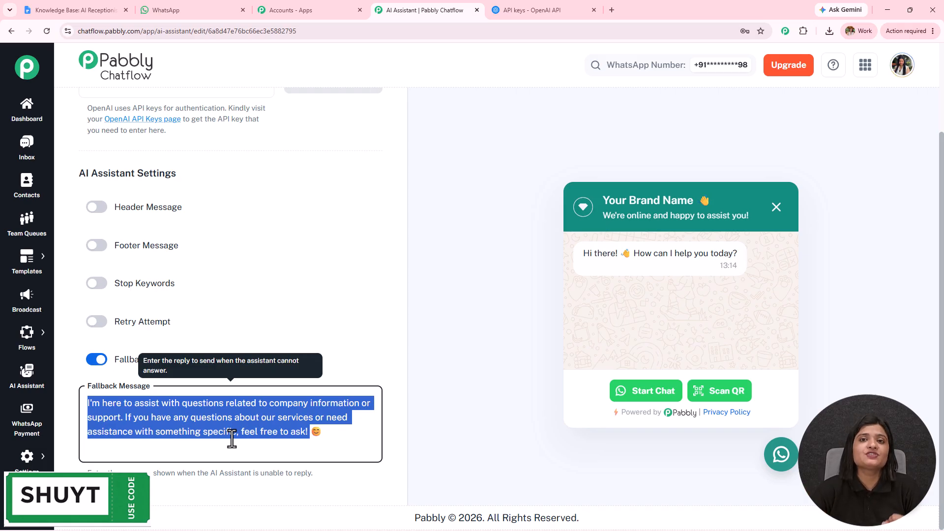
Upload the text file "Knowledge Base_ AI Receptionist for a Business" from Downloads to the media library through the assistant's Knowledge Source settings.
scroll(942, 173, up, 2)
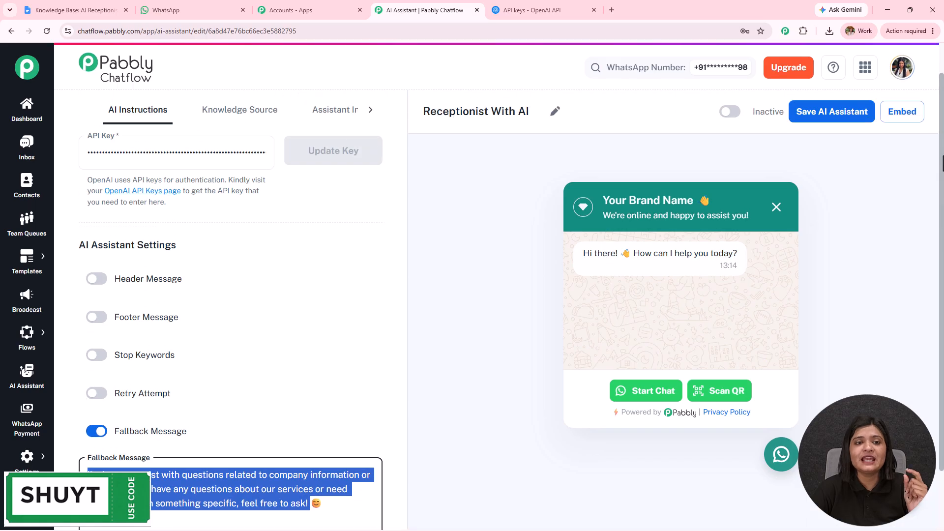
scroll(943, 165, down, 1)
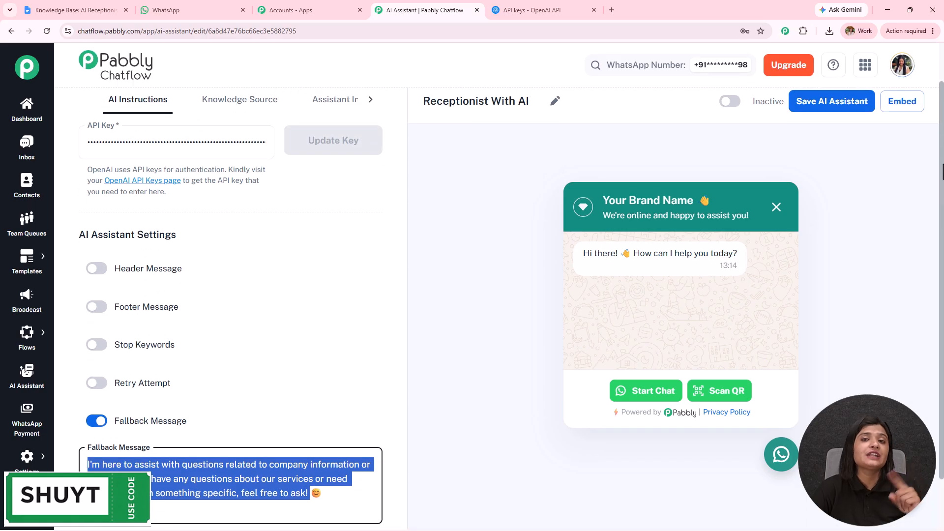
click(248, 103)
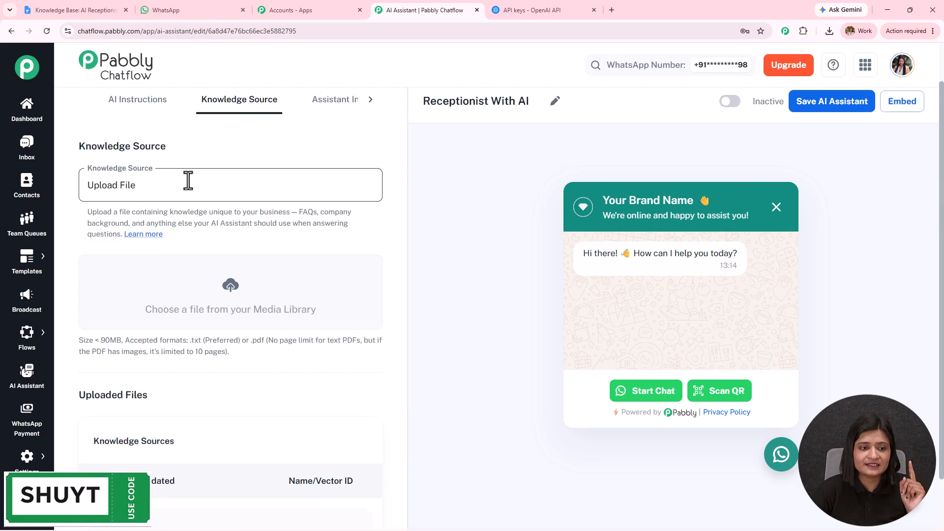
click(235, 268)
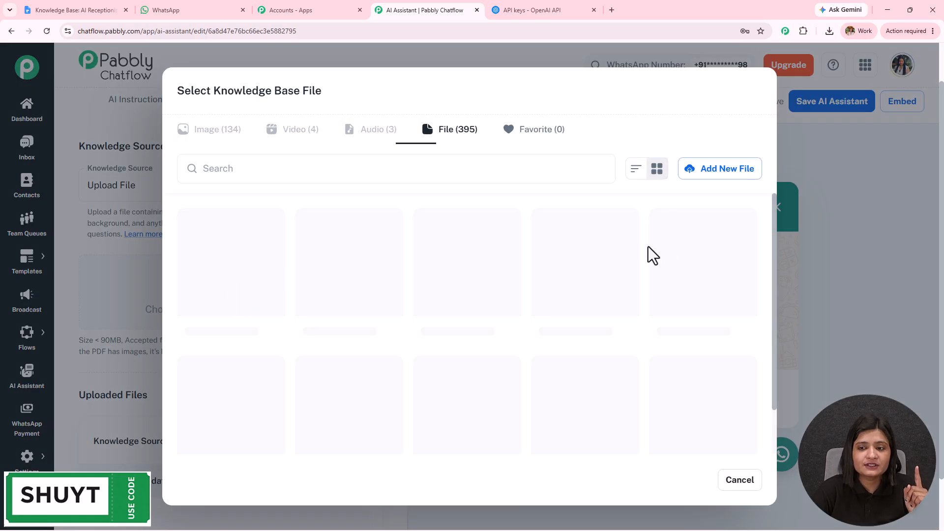
click(721, 172)
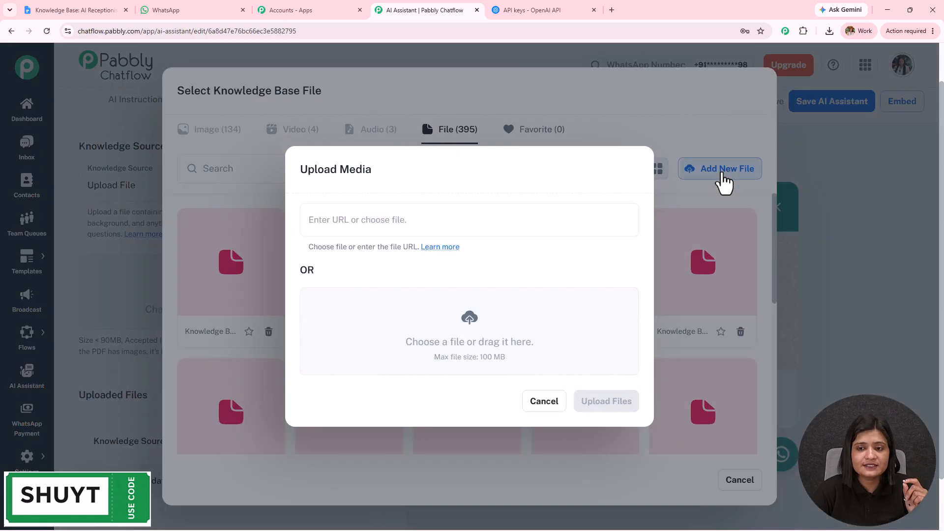
click(469, 320)
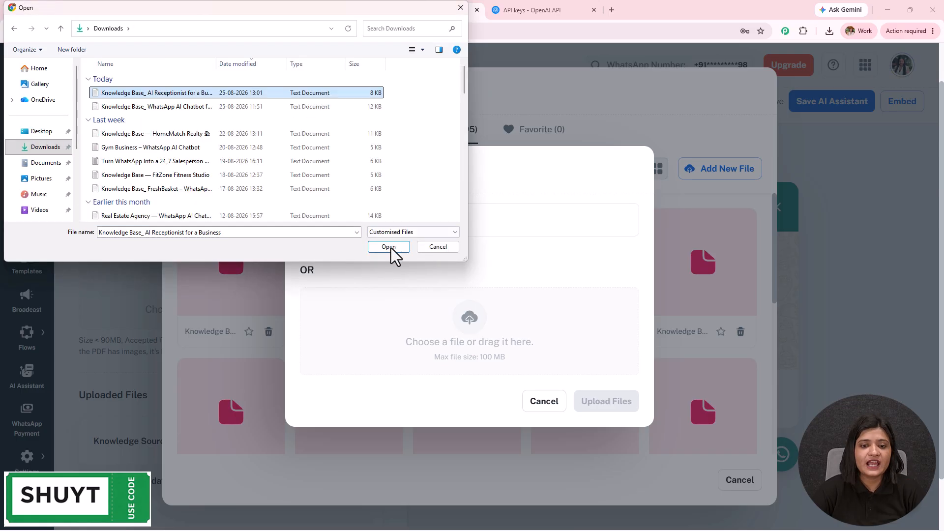
click(391, 245)
click(604, 411)
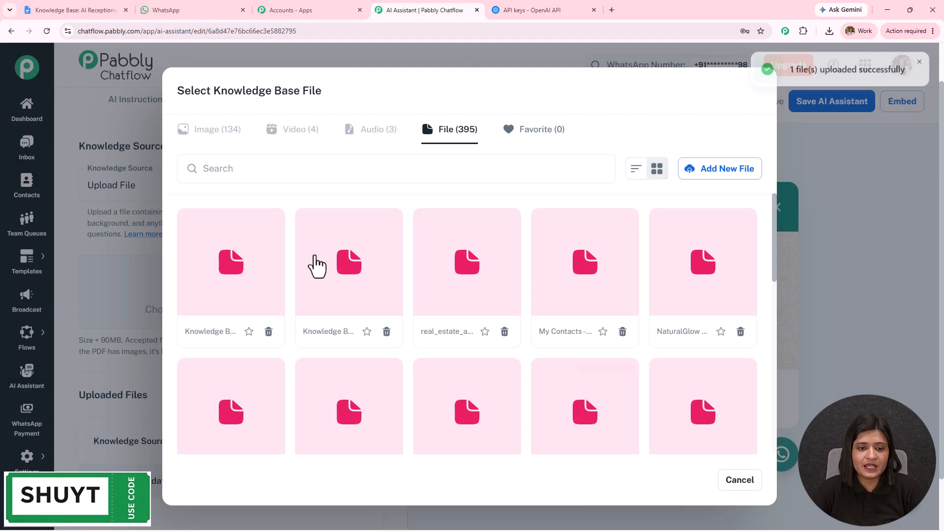
Add the newly uploaded knowledge base file to the assistant as its knowledge source and check the Uploaded Files list.
click(216, 249)
click(743, 173)
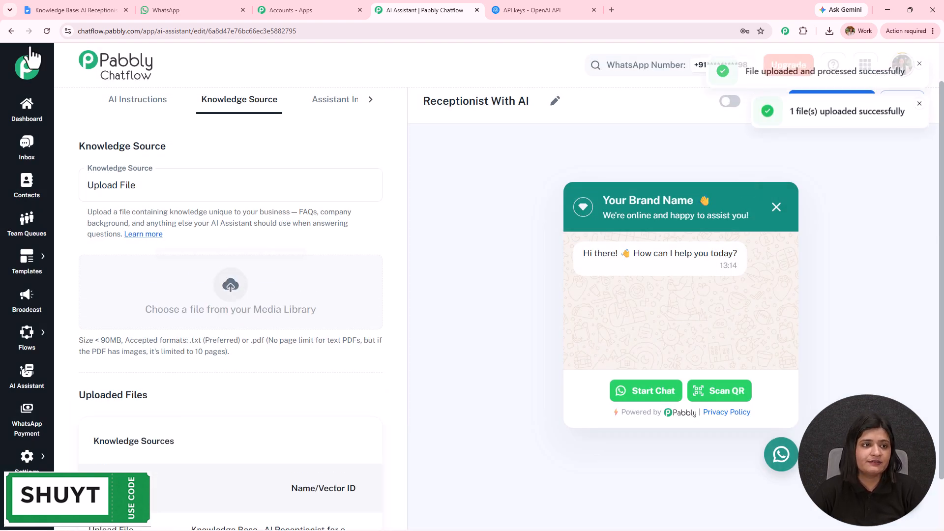
scroll(296, 322, down, 1)
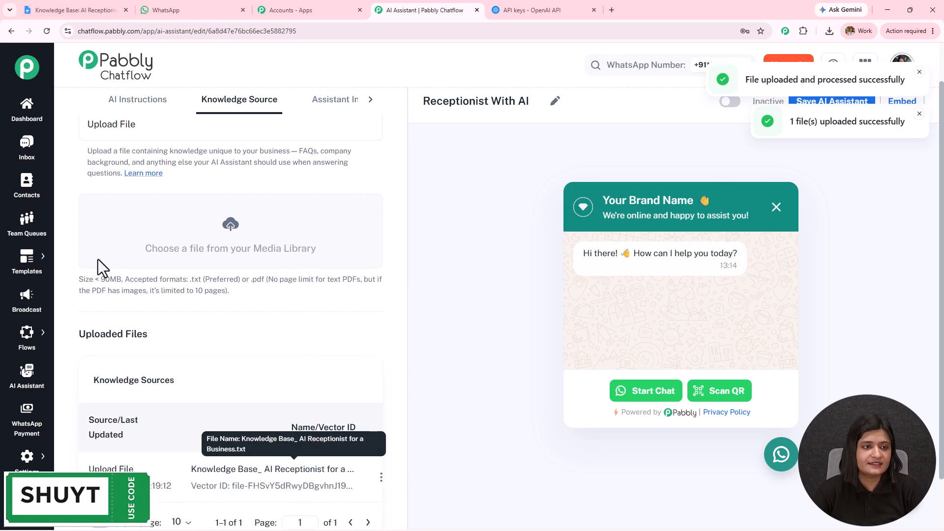
Switch to the knowledge base document in Google Docs, review it from start to end and show its download formats.
click(63, 10)
click(411, 285)
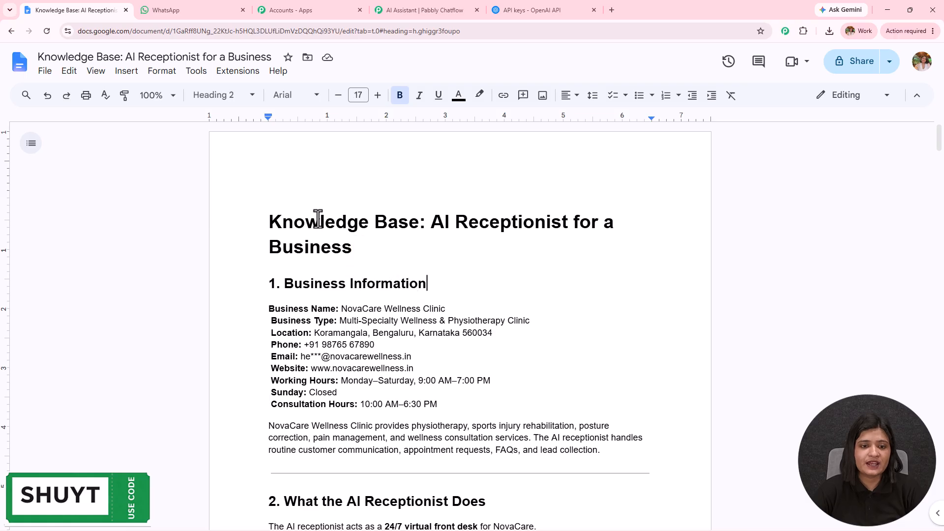
drag(270, 221, 491, 266)
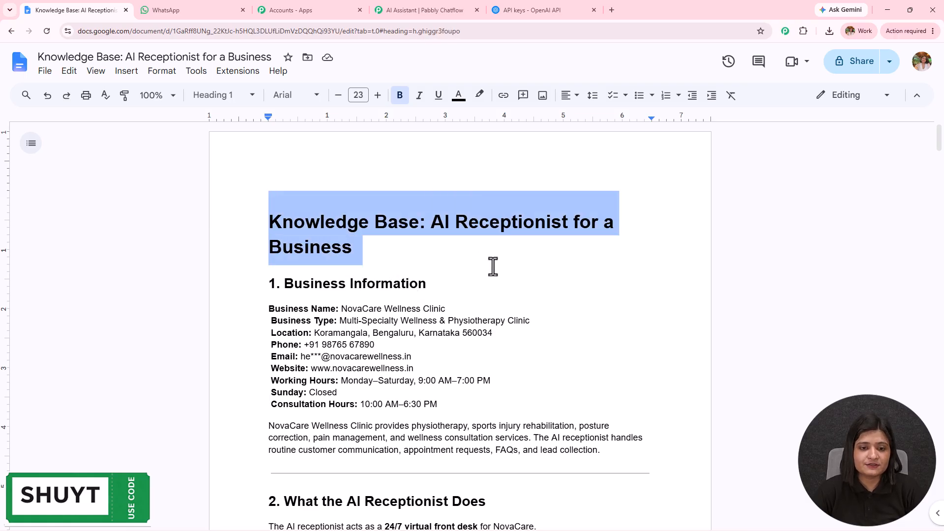
middle_click(492, 266)
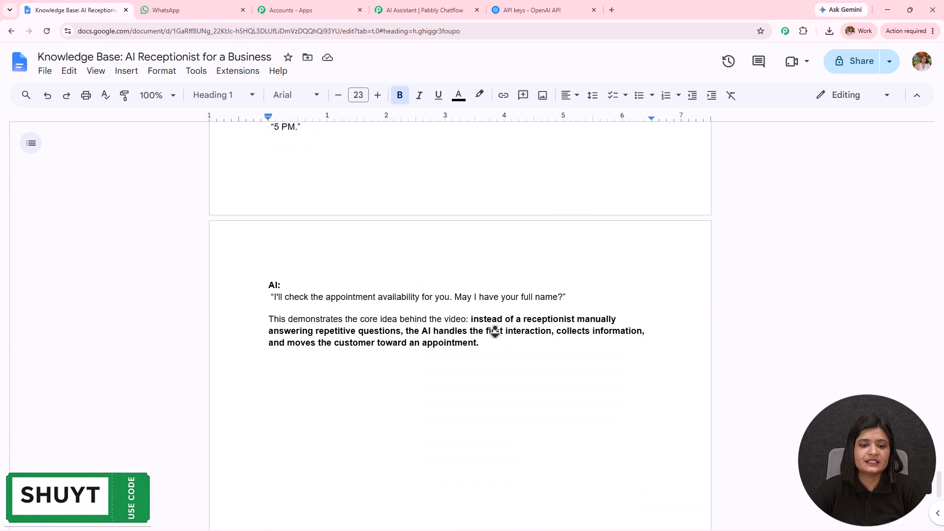
middle_click(496, 330)
drag(940, 506, 941, 148)
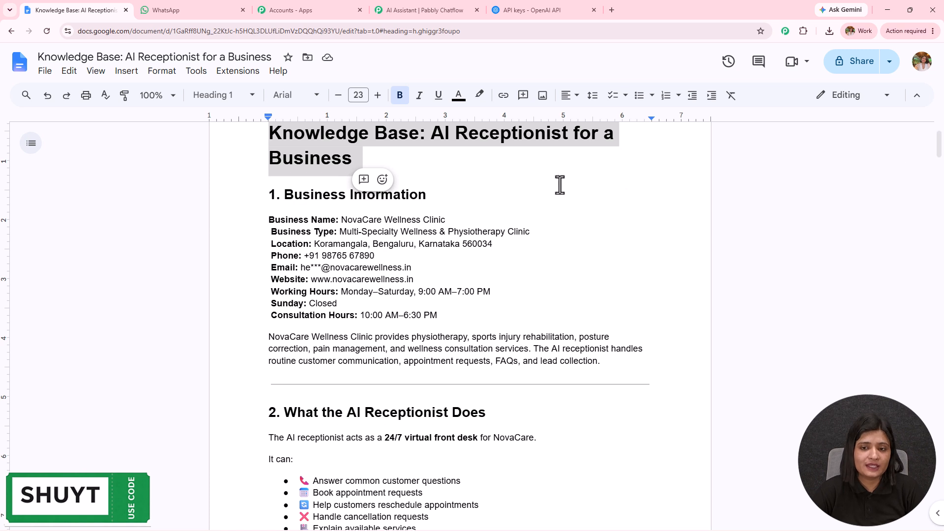
click(546, 195)
scroll(547, 196, up, 2)
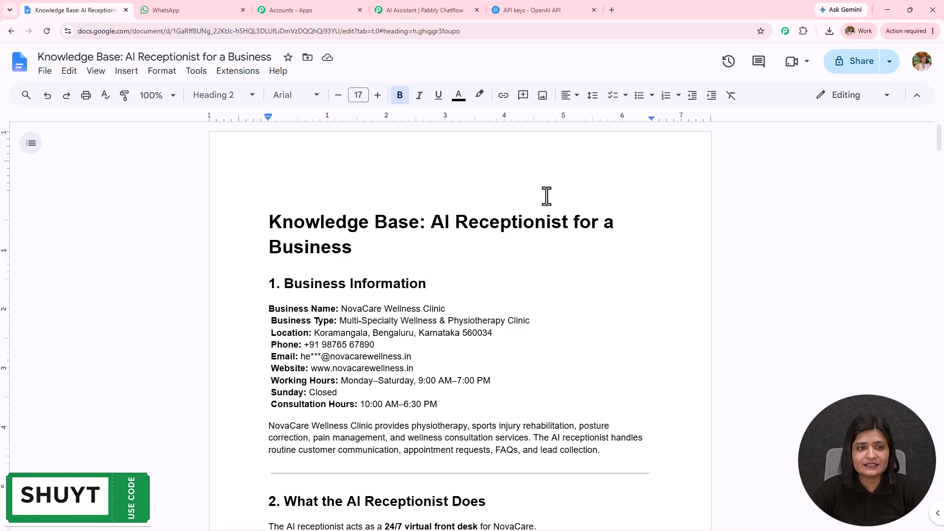
click(44, 71)
mouse_move(86, 201)
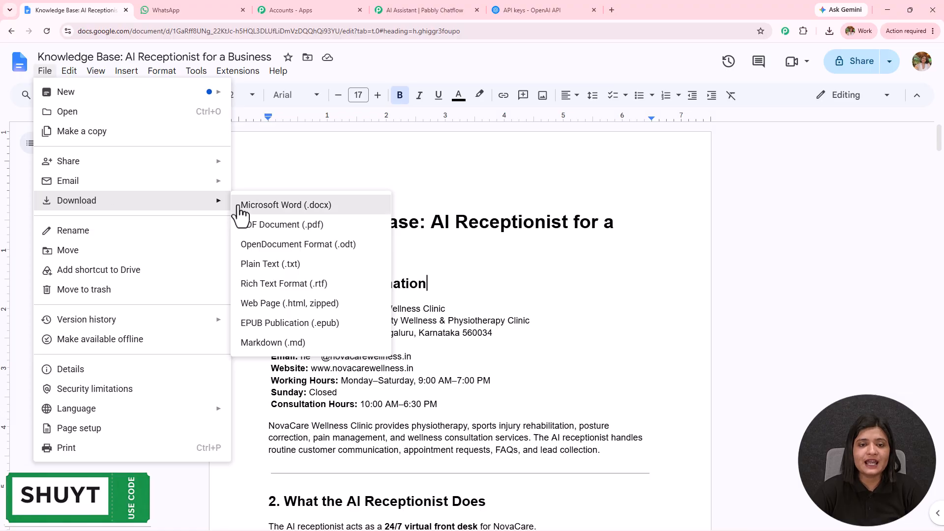
Return to Pabbly Chatflow and replace "Your Brand Name" with "Name" in the Assistant Interface's header display heading.
click(412, 8)
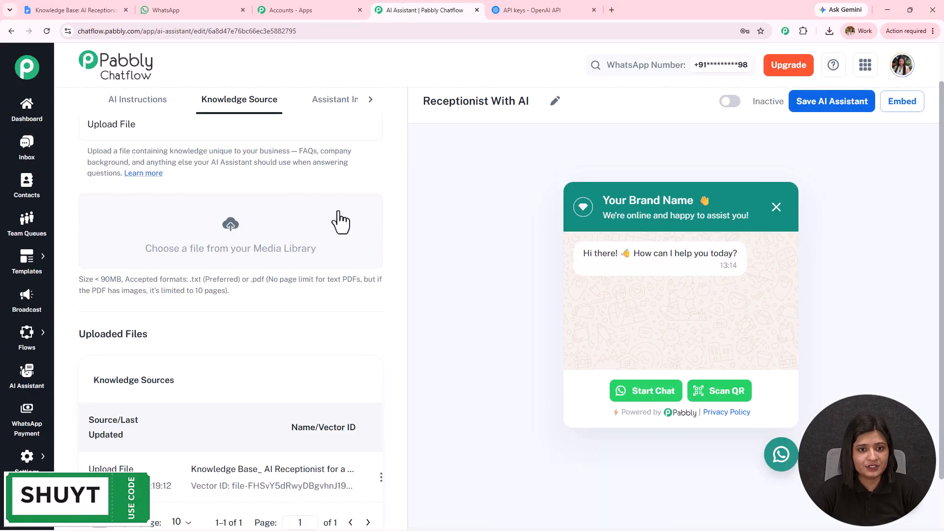
click(333, 108)
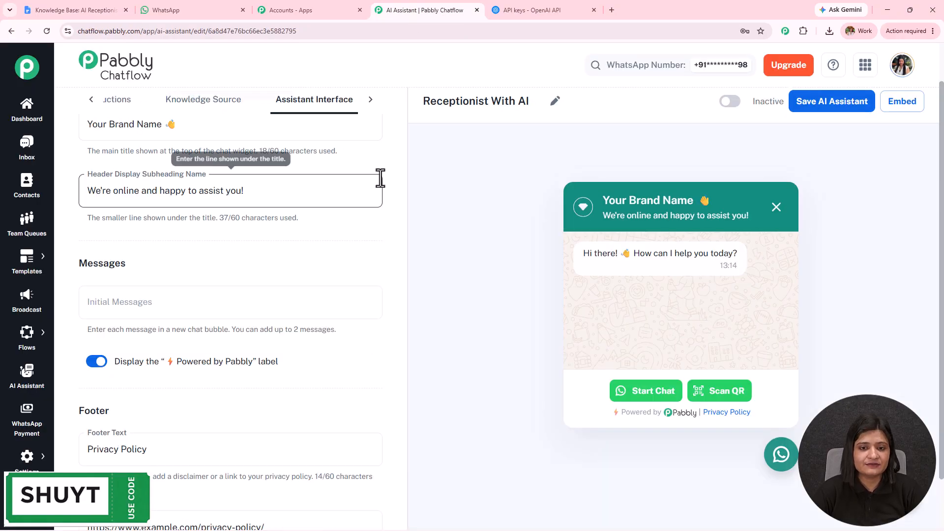
scroll(402, 151, up, 1)
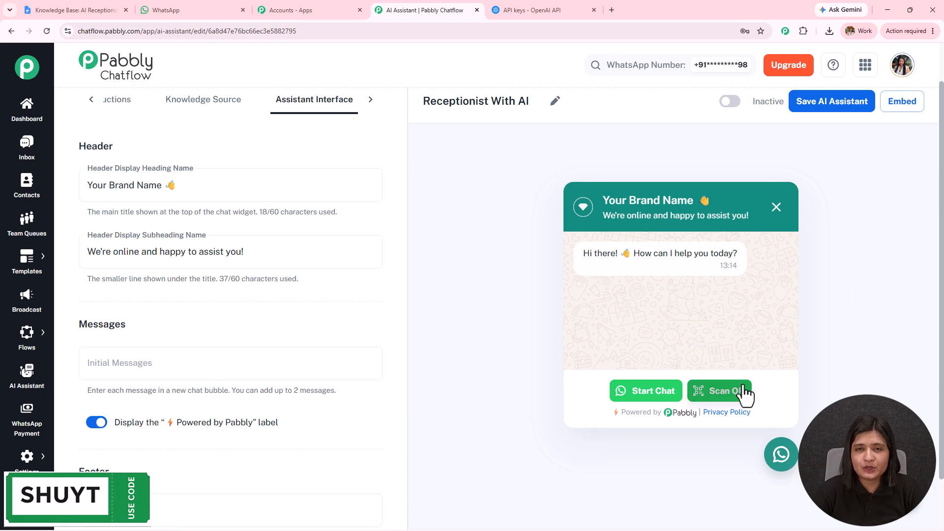
drag(164, 186, 89, 186)
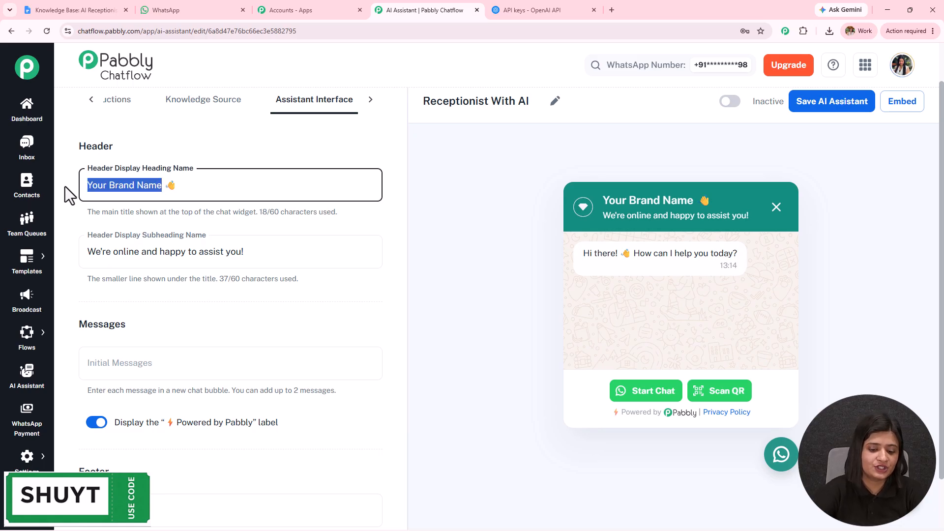
text(Name)
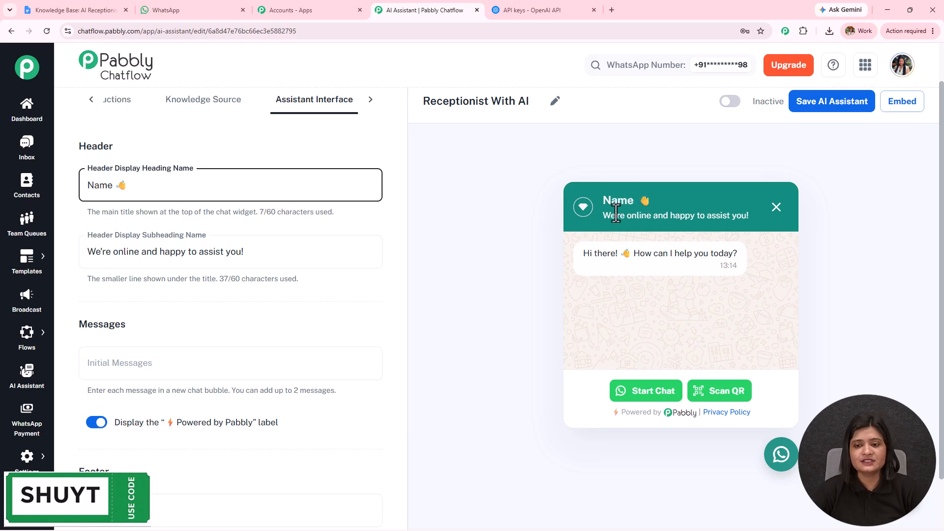
drag(267, 251, 8, 290)
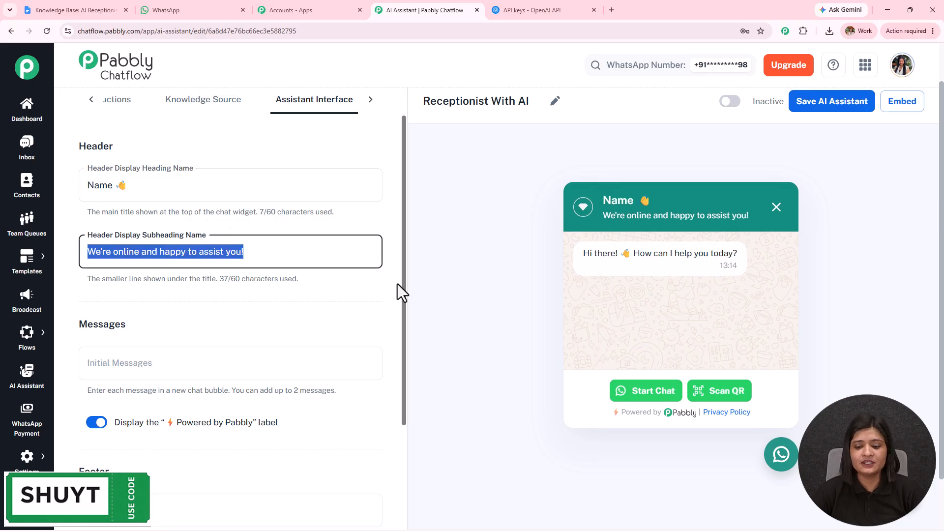
key(BackSpace)
key(ctrl+z)
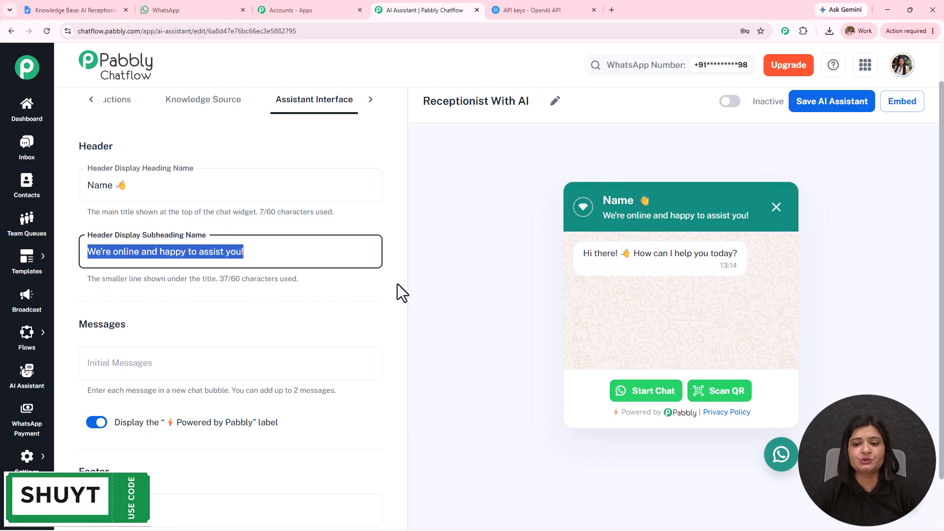
Review the initial messages, Pabbly label, footer text, footer link and User First Message settings of the Assistant Interface.
scroll(280, 226, down, 4)
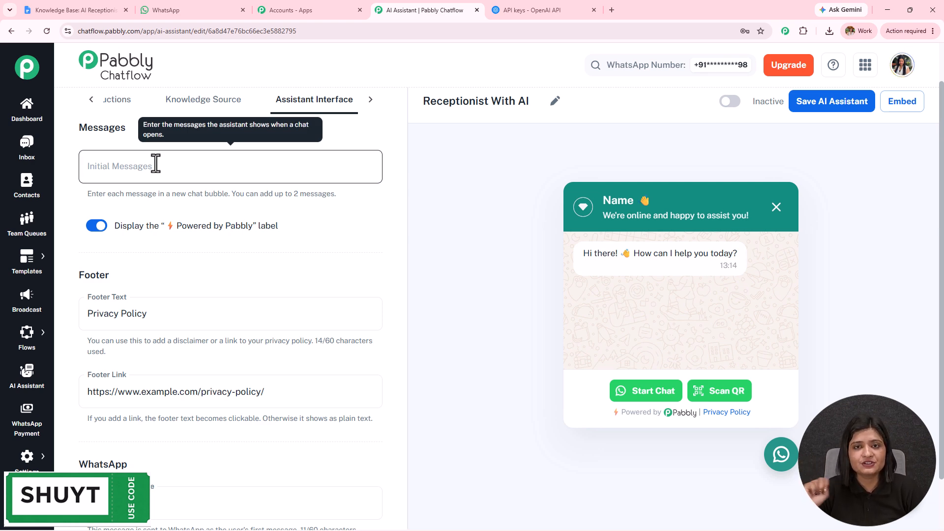
scroll(155, 163, down, 1)
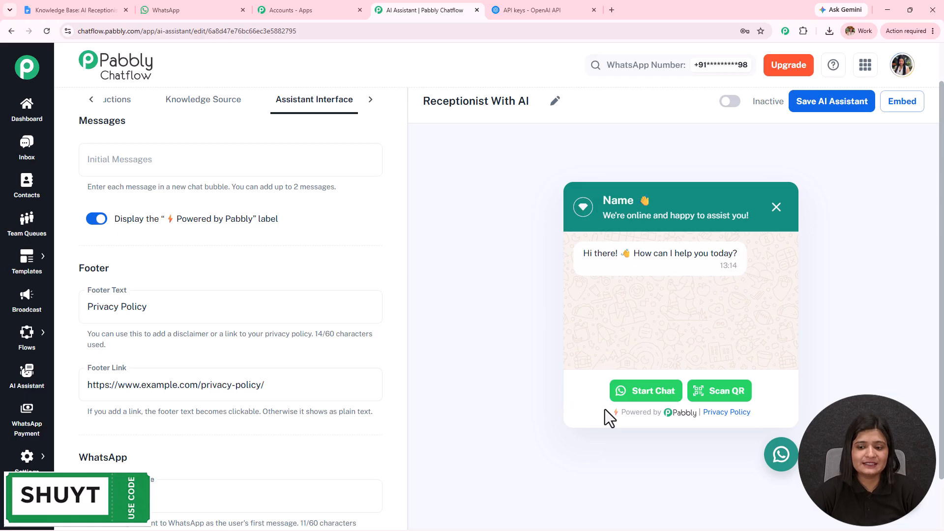
scroll(333, 331, down, 3)
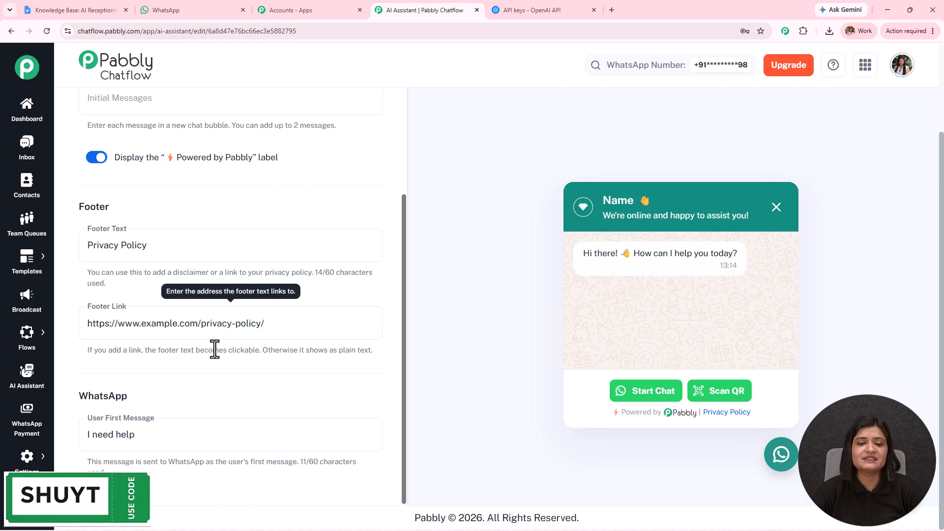
drag(169, 433, 64, 439)
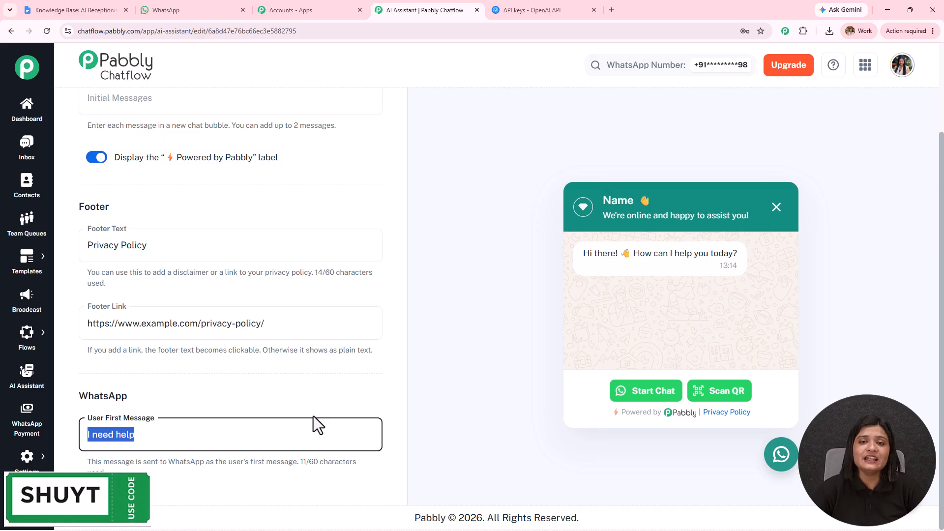
drag(404, 320, 423, 84)
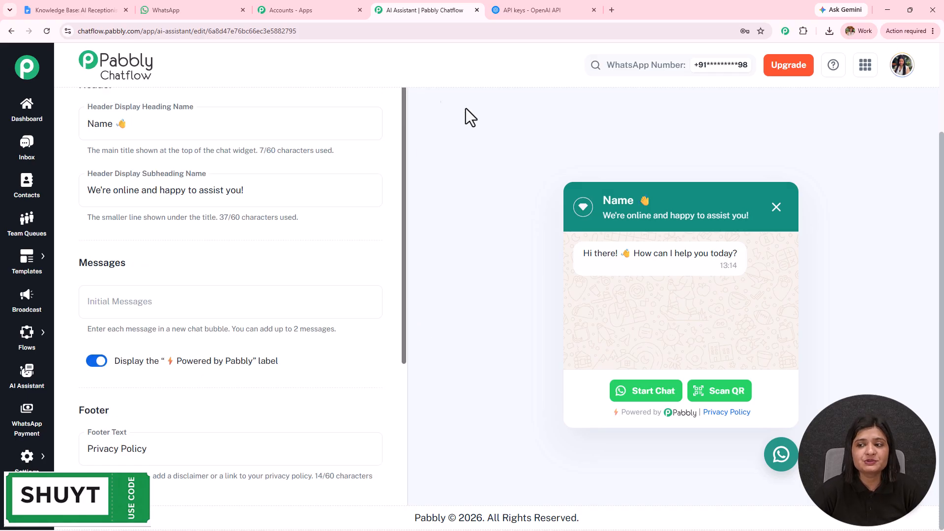
drag(940, 154, 942, 111)
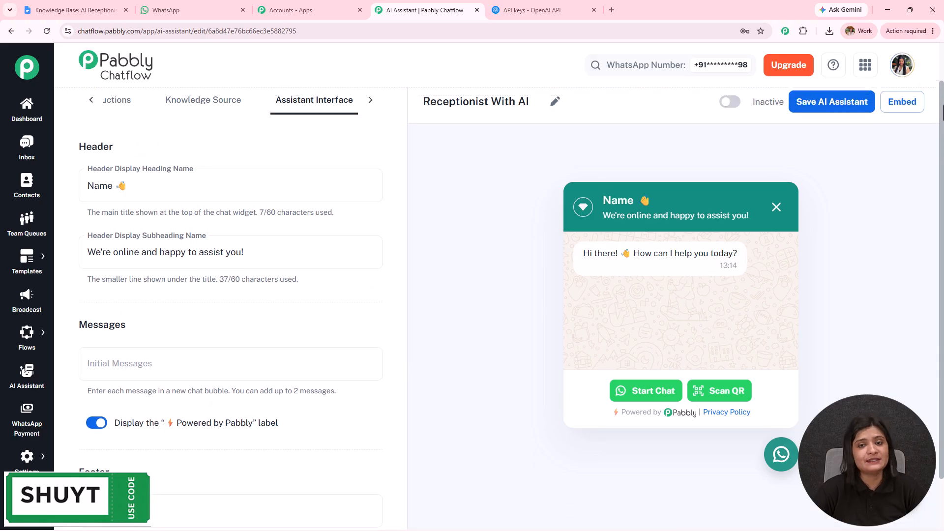
Try the Dark theme mode in the Styling settings and switch the chat widget back to Light.
click(372, 101)
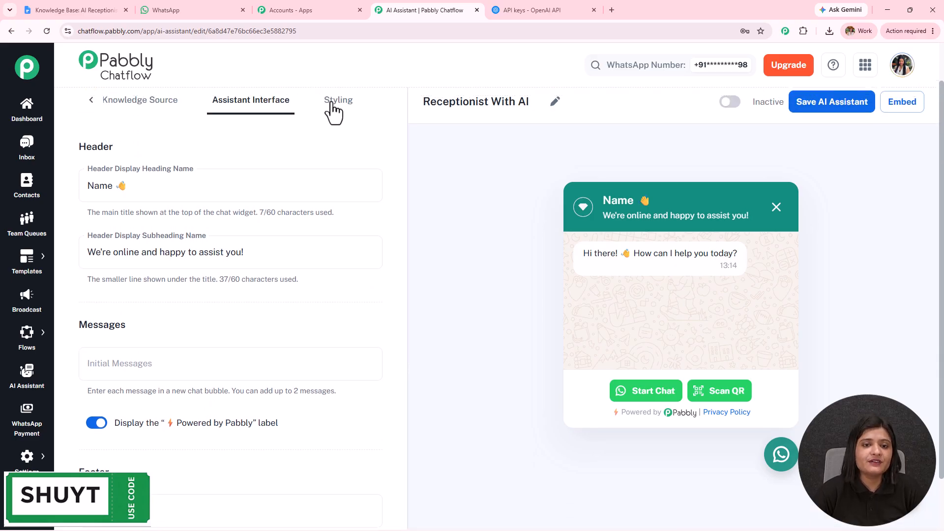
click(335, 104)
click(133, 184)
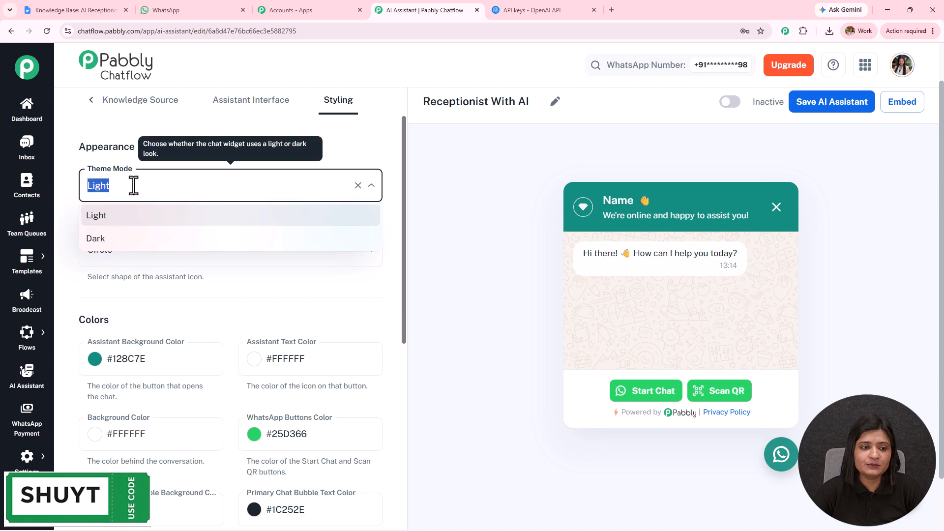
click(98, 236)
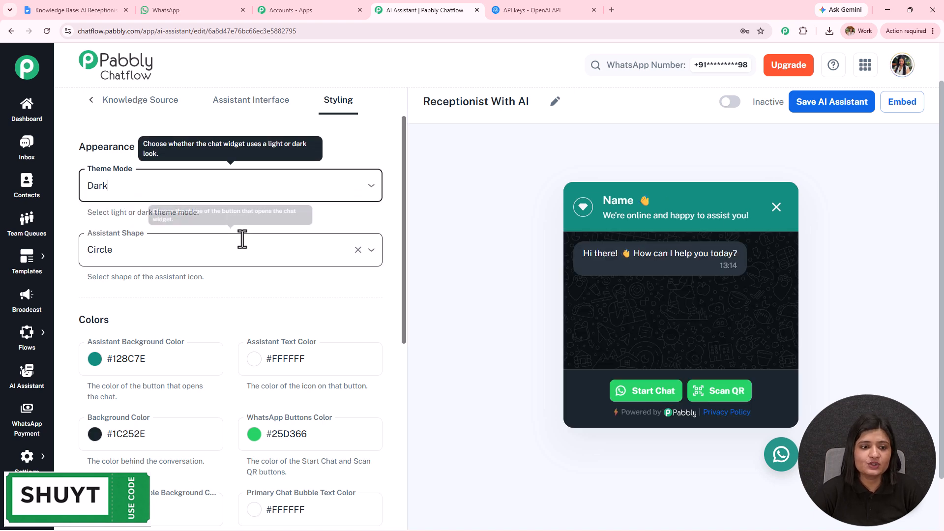
click(220, 189)
click(178, 214)
Check the assistant shape options, keep Circle, and review the color, profile picture and background picture settings.
click(181, 251)
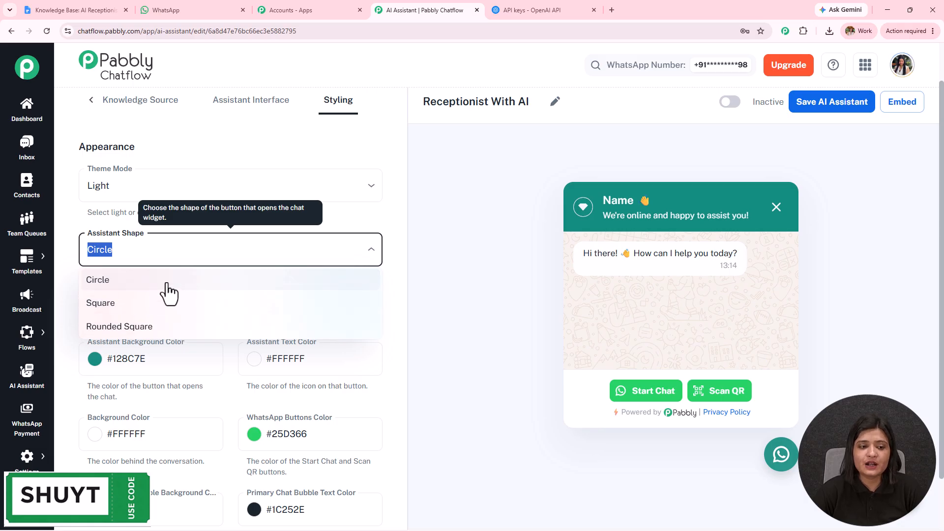
click(231, 280)
scroll(362, 271, down, 2)
scroll(362, 270, down, 2)
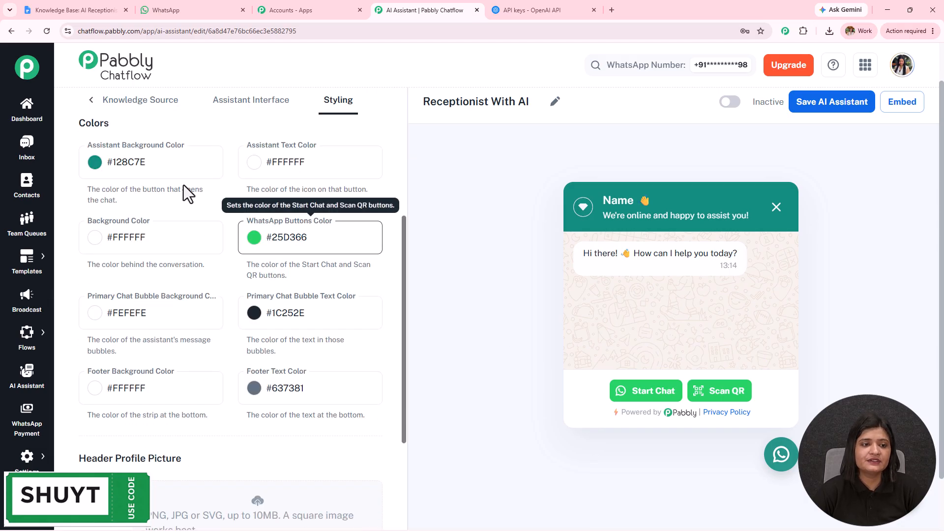
scroll(232, 323, down, 5)
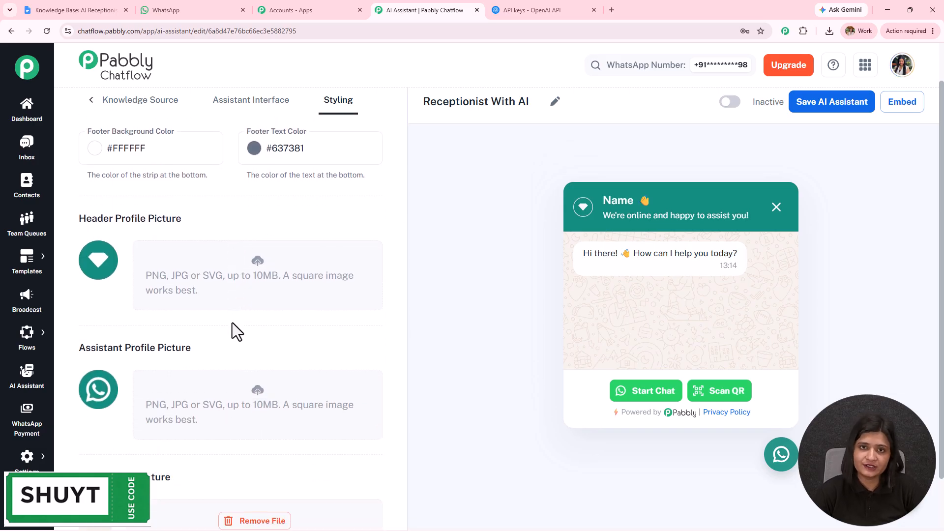
scroll(278, 196, down, 1)
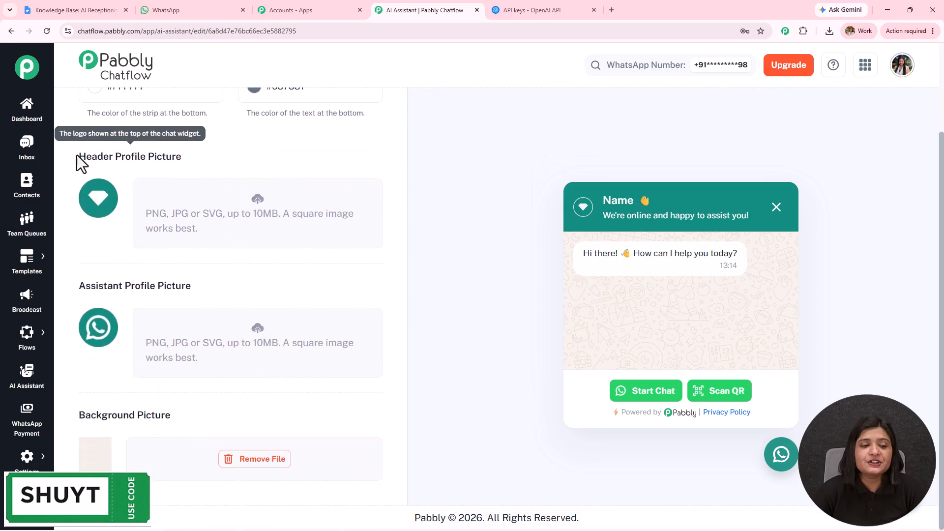
Review the Header Profile Picture, Assistant Profile Picture and Background Picture options in the Styling settings.
drag(78, 156, 183, 159)
click(228, 286)
triple_click(227, 286)
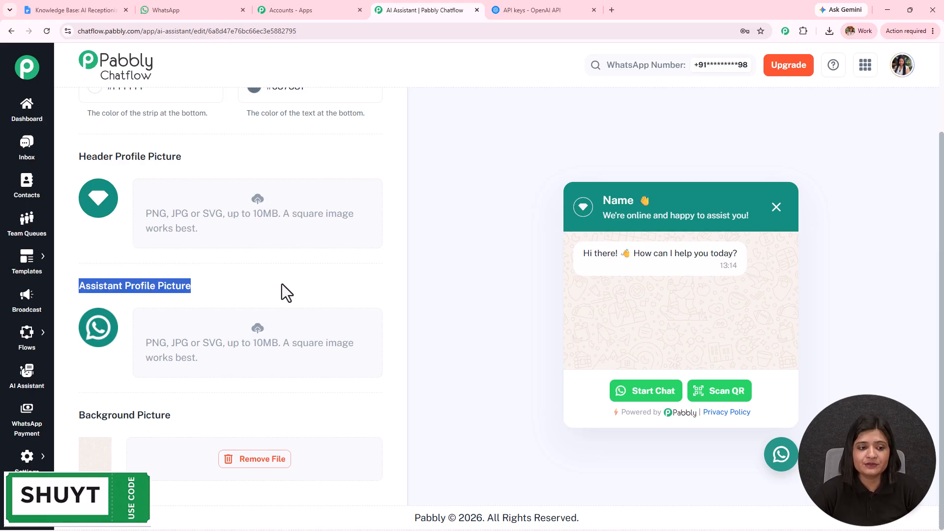
triple_click(80, 415)
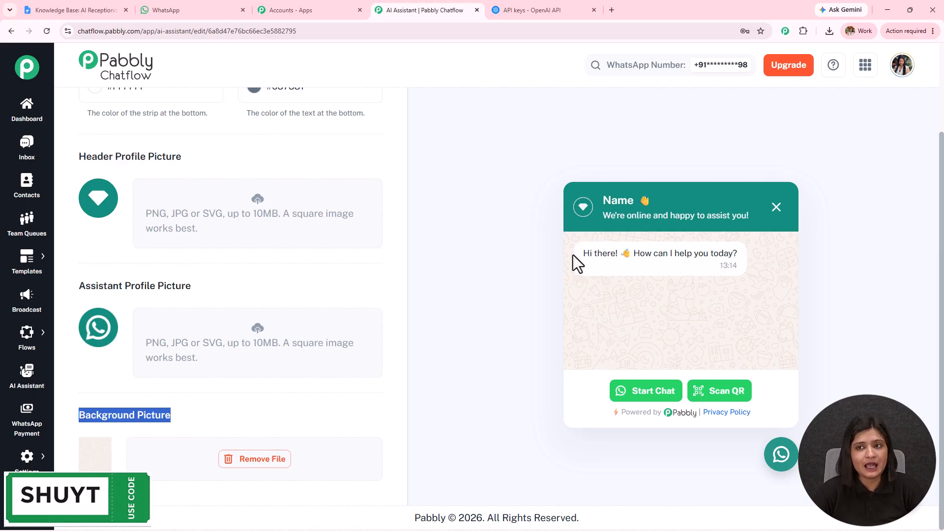
Activate the Receptionist With AI assistant, save it and dismiss the notification.
scroll(941, 167, up, 1)
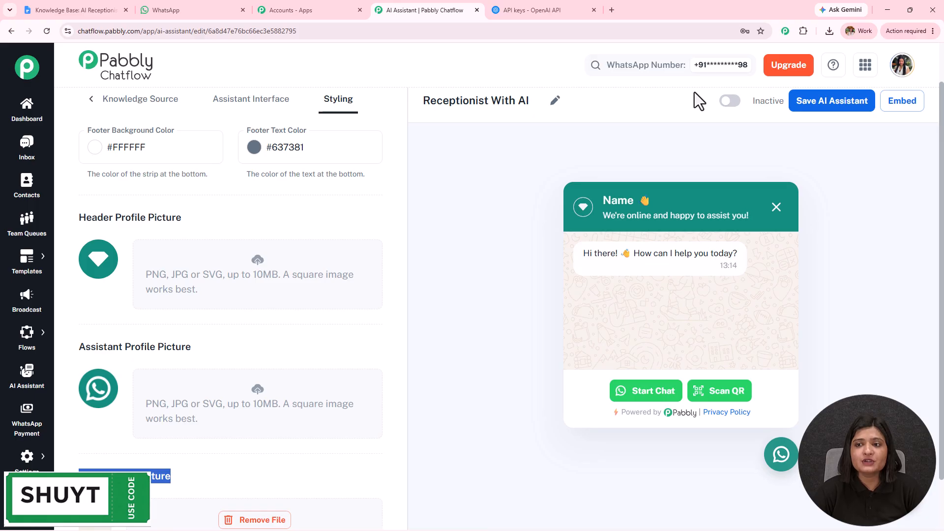
click(734, 101)
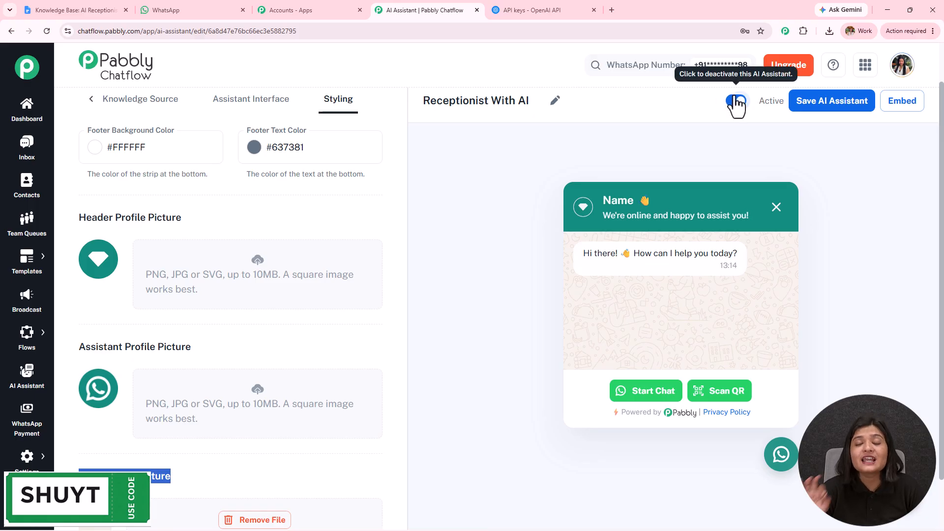
click(836, 106)
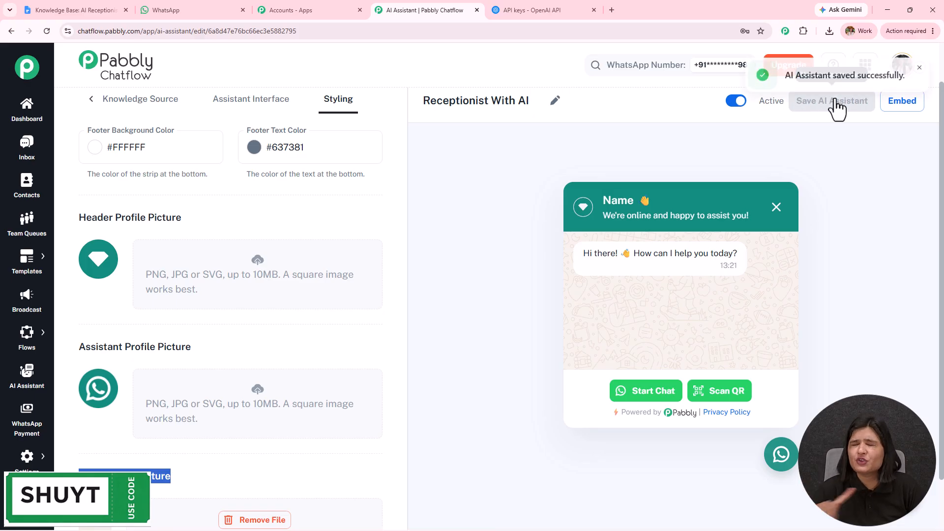
click(920, 73)
Inspect the assistant's embed script and close its dialog.
click(902, 102)
drag(384, 270, 273, 164)
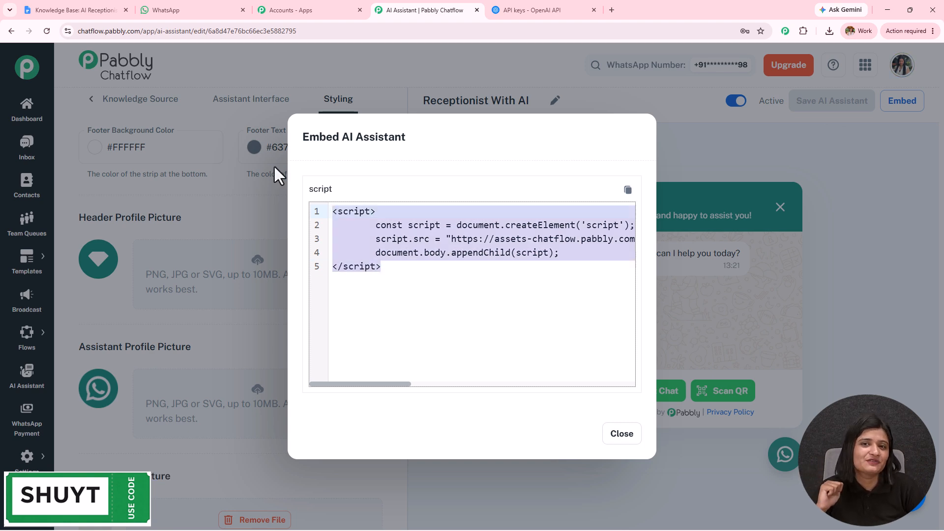
click(624, 439)
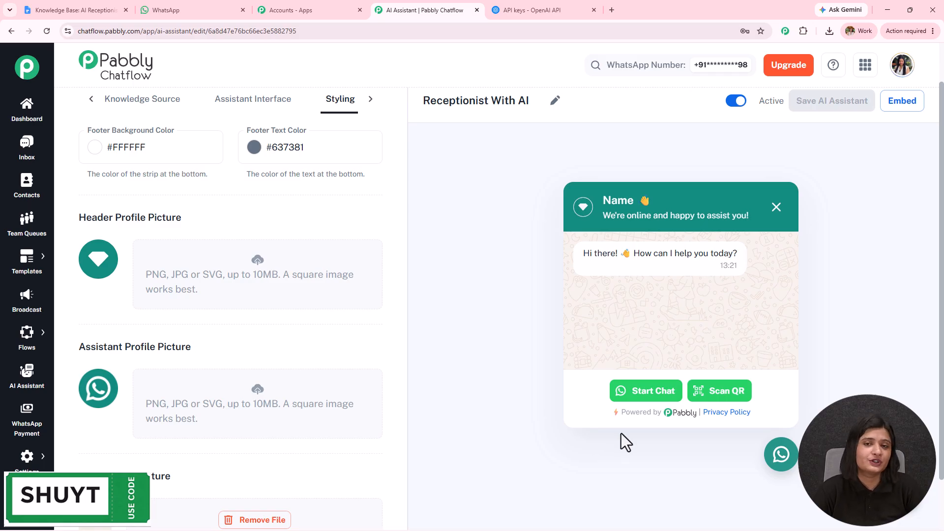
Open the Inbox in a separate browser tab and enable the Receptionist With AI assistant for the Test User chat.
ctrl+click(31, 152)
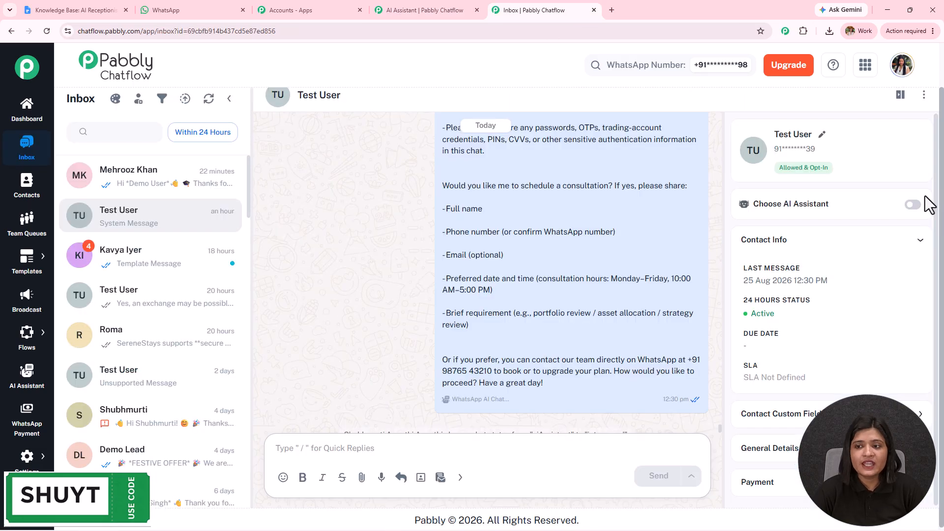
click(914, 205)
click(497, 250)
click(428, 277)
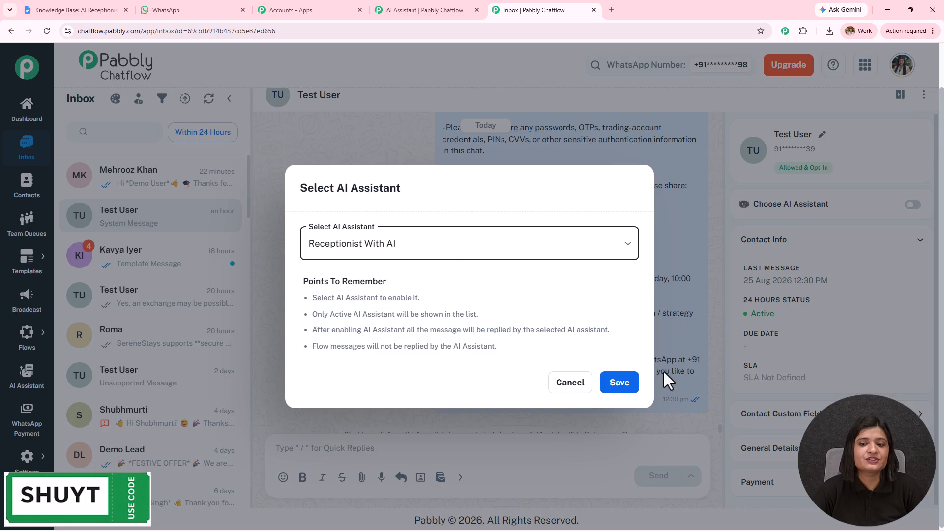
click(606, 389)
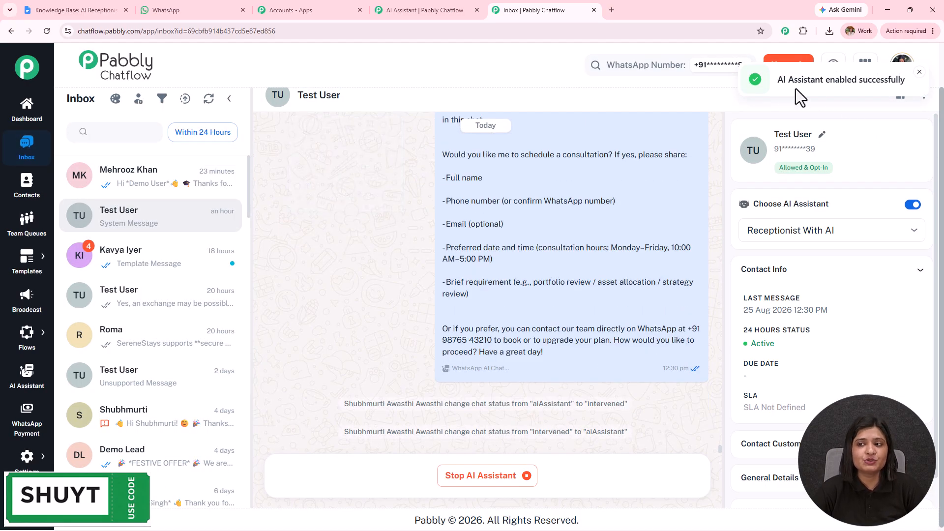
drag(776, 82, 921, 123)
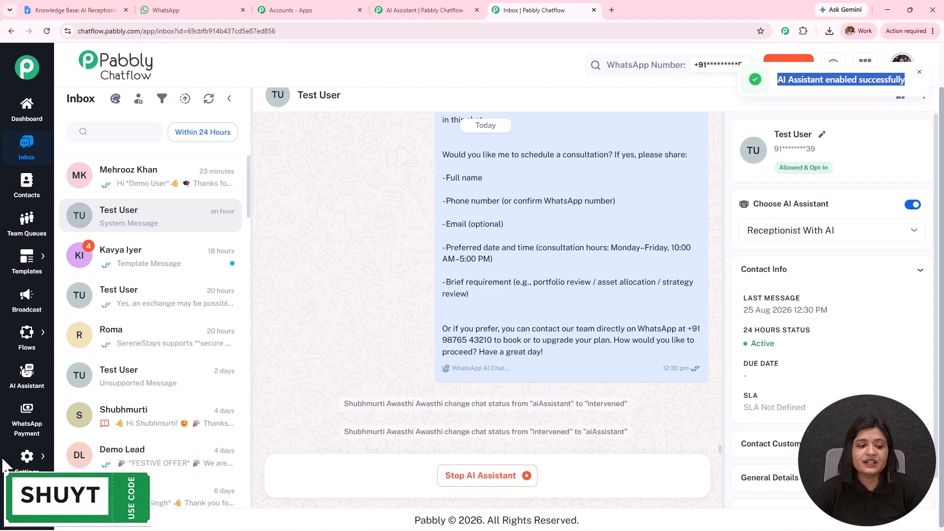
Open the Inbox Settings and locate the AI Auto-Reply Settings section.
mouse_move(40, 469)
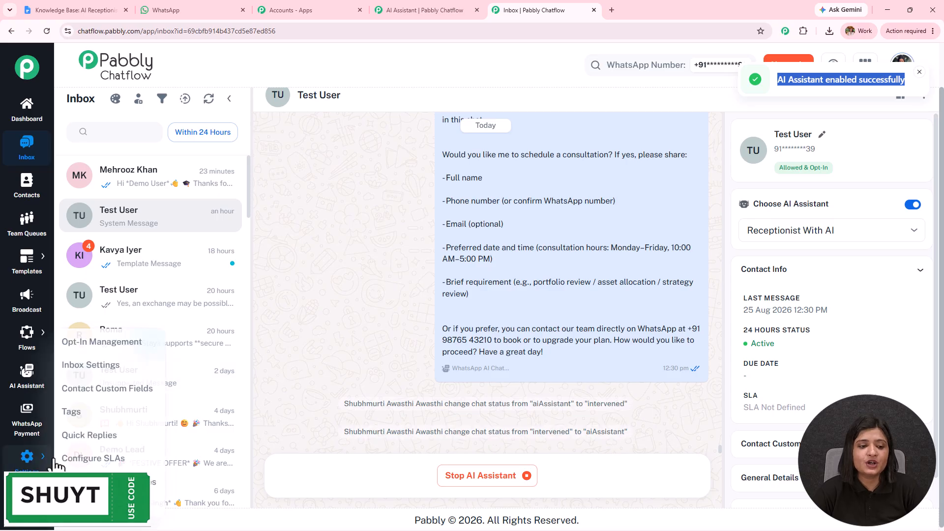
click(91, 366)
drag(80, 115, 370, 117)
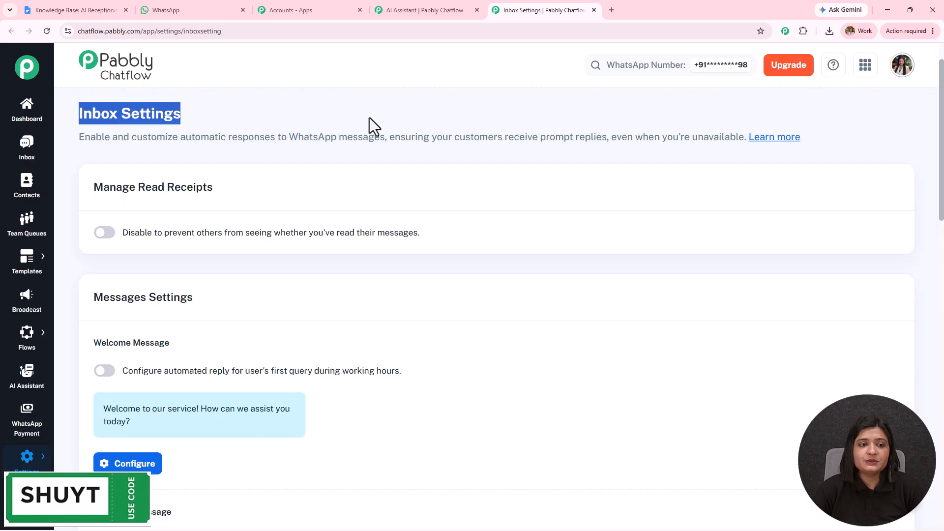
scroll(321, 279, down, 20)
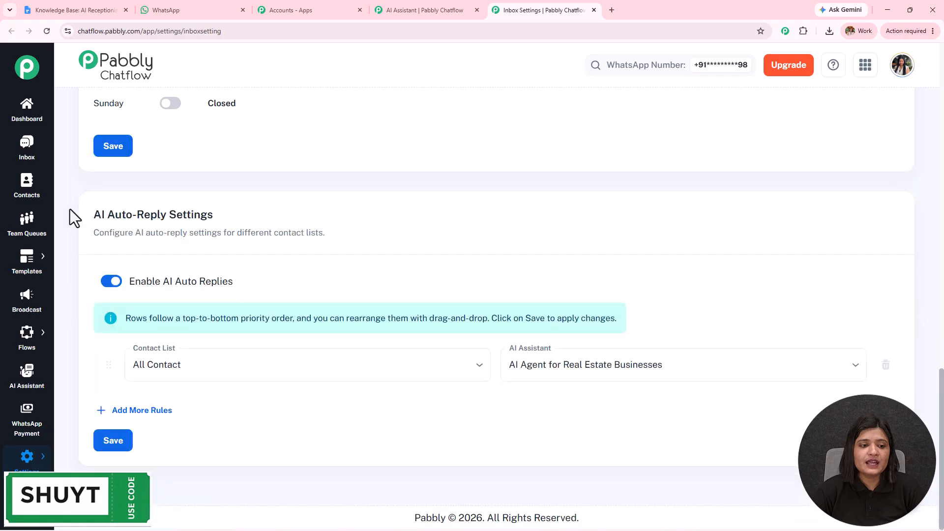
drag(87, 217, 350, 211)
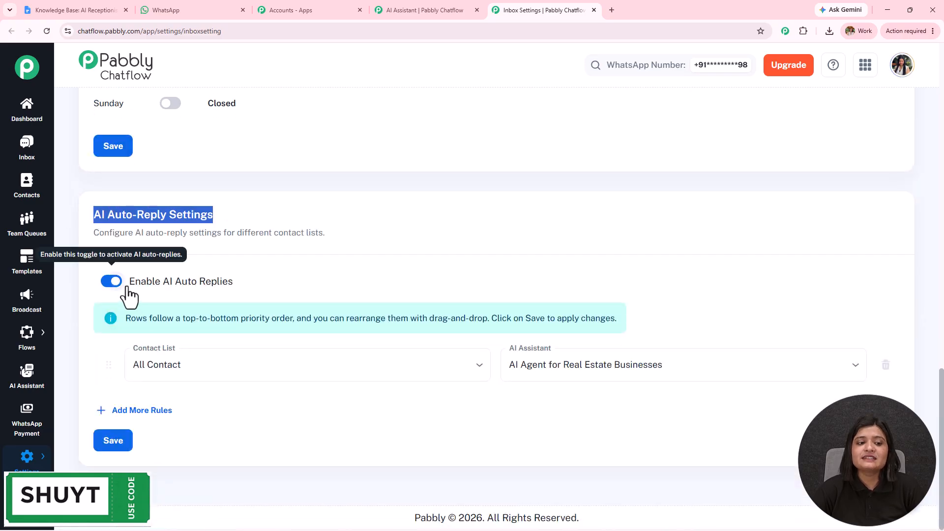
Set the first auto-reply rule to the Skincare Test contact list with the Receptionist With AI assistant.
click(208, 368)
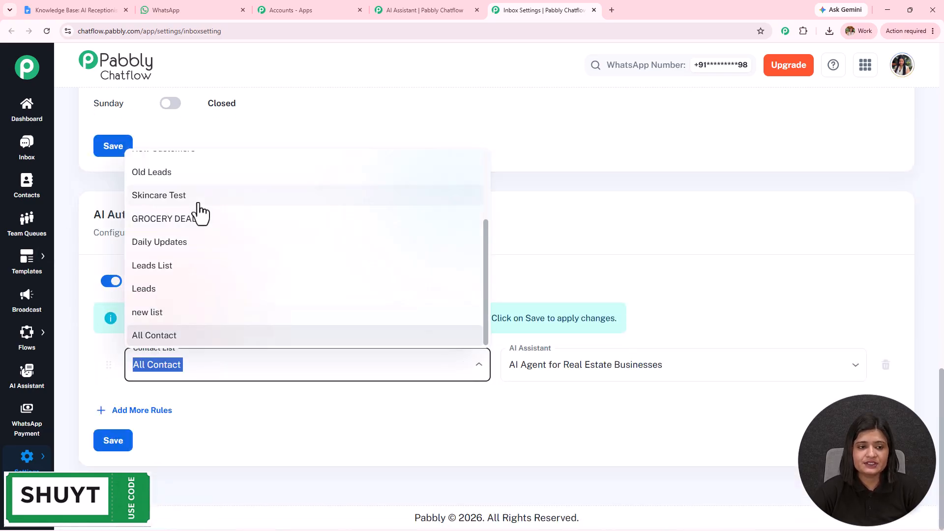
click(197, 195)
click(553, 367)
click(563, 398)
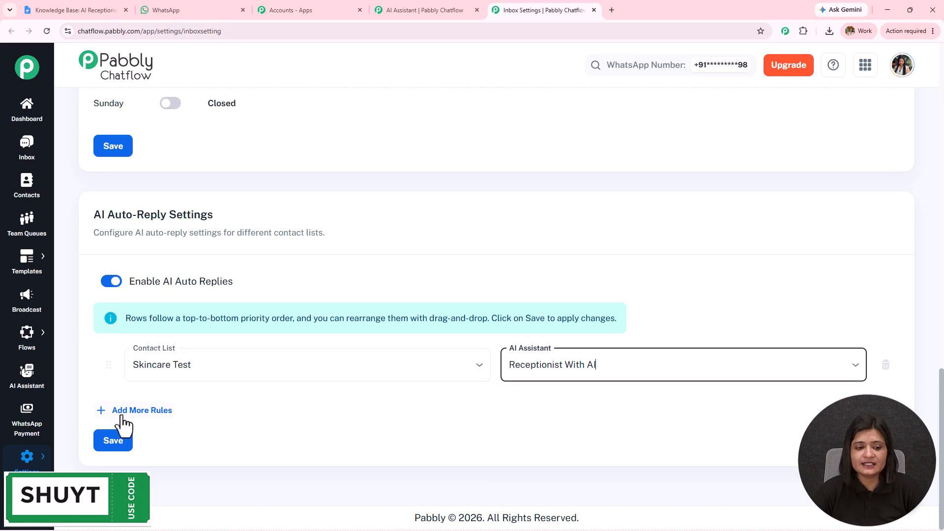
Add a second auto-reply rule that assigns WhatsApp AI Assistant to the Old Leads contact list.
click(121, 413)
click(202, 366)
click(204, 416)
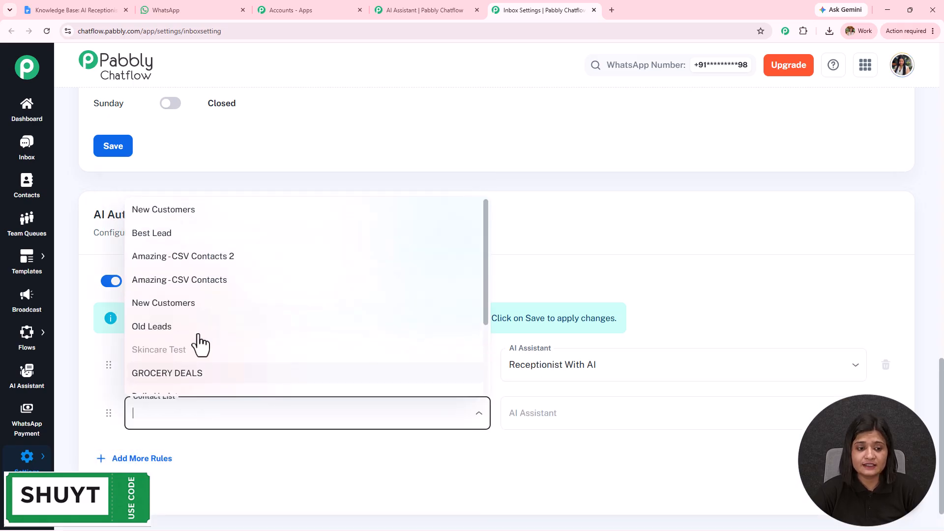
click(202, 326)
click(545, 417)
click(569, 464)
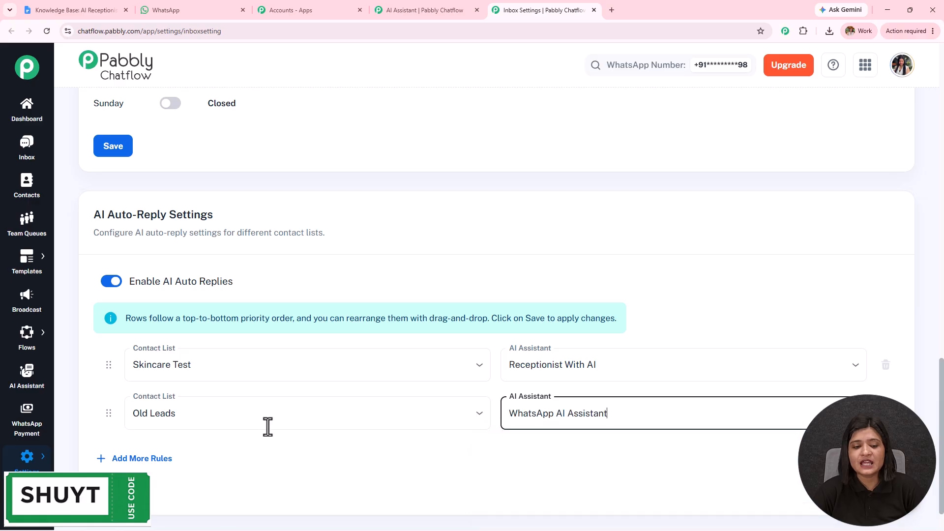
Add a third auto-reply rule assigning WhatsApp AI Chatbot for Hotels to All Contact, and close the Inbox Settings without saving.
click(156, 460)
click(215, 451)
scroll(219, 394, down, 3)
scroll(211, 443, down, 2)
click(193, 338)
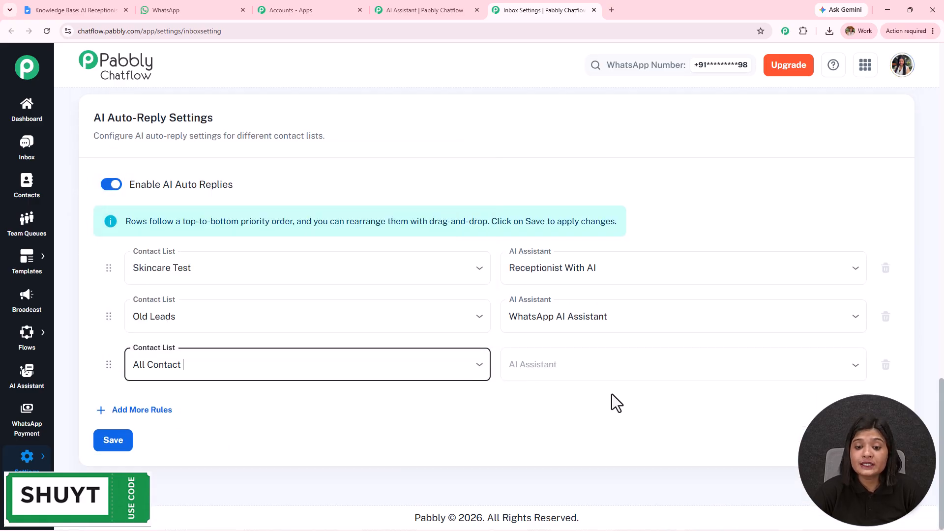
click(596, 363)
click(615, 441)
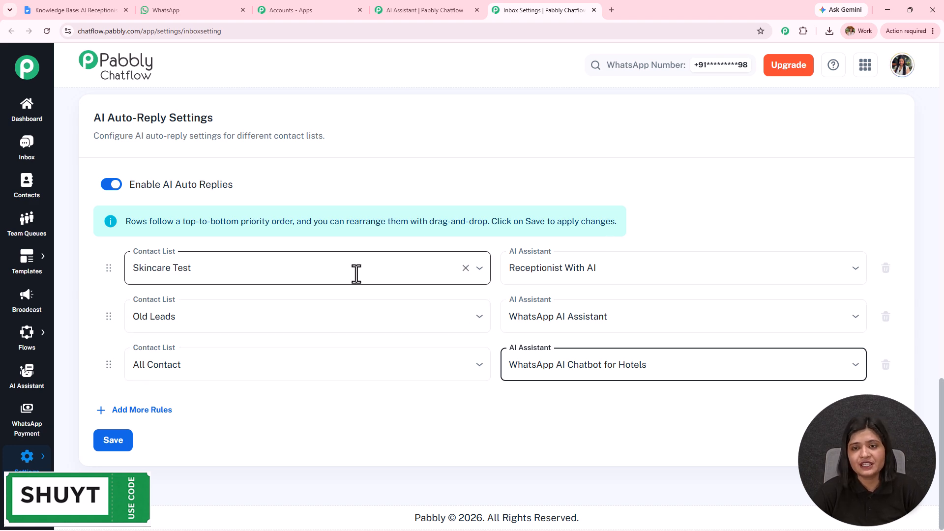
click(594, 10)
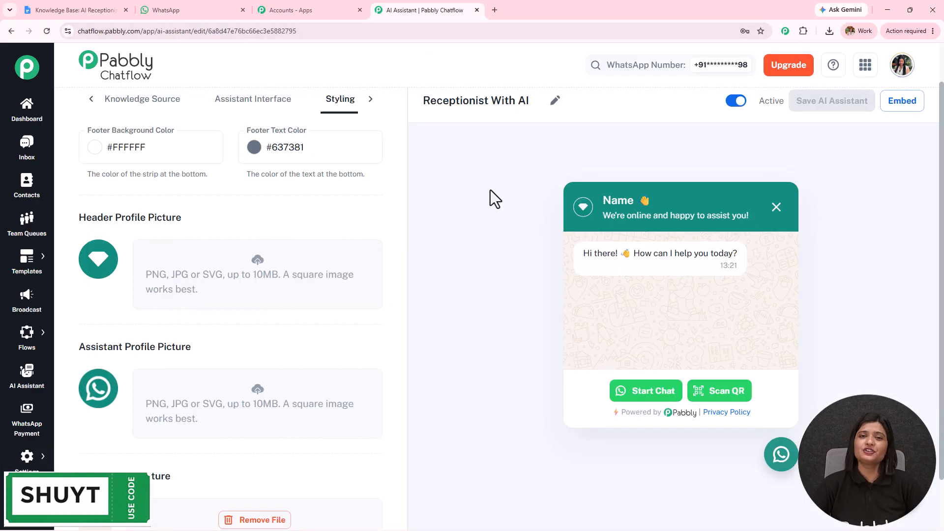